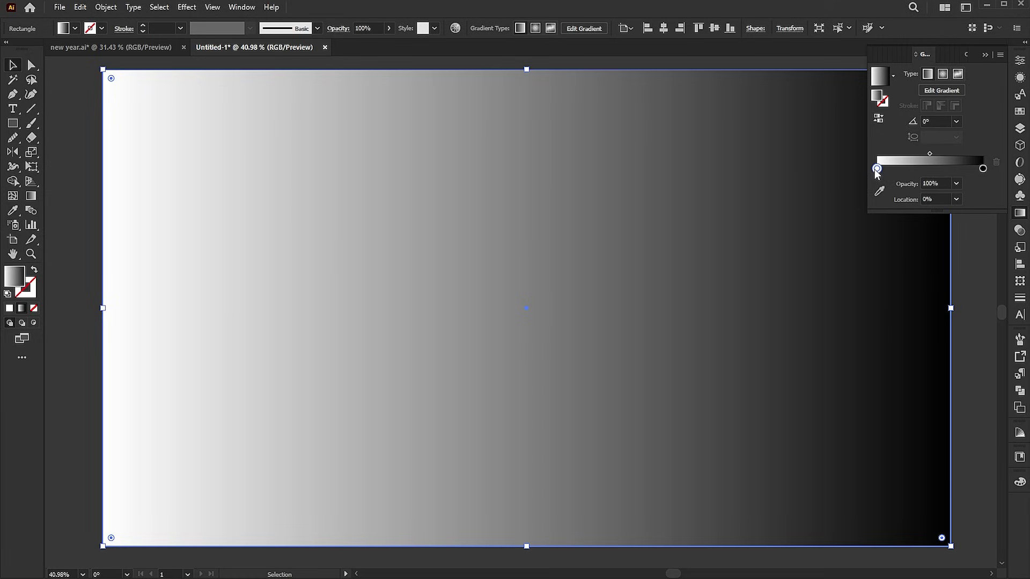
Set the background gradient's starting color stop to dark gray (R=51 G=51 B=51) and make the gradient radial
{"action": "left_click", "coordinate": [869, 235]}
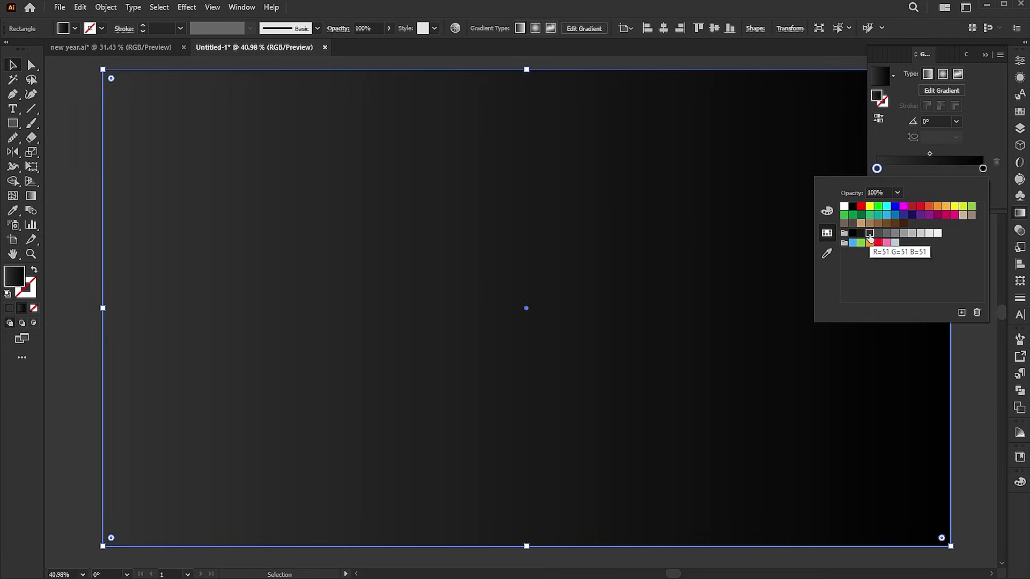
{"action": "left_click", "coordinate": [975, 120]}
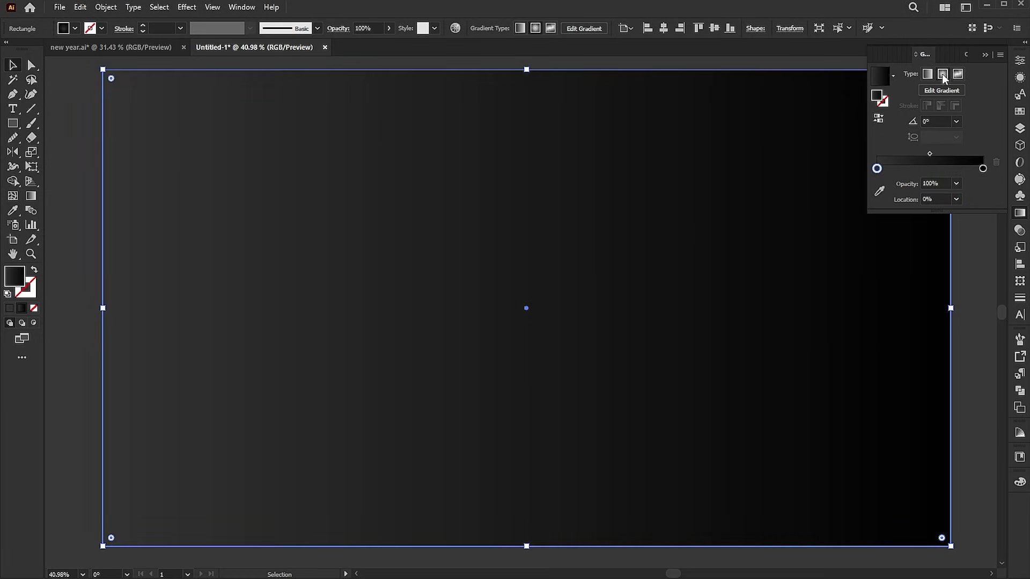
{"action": "left_click", "coordinate": [943, 75]}
{"action": "left_click", "coordinate": [986, 55]}
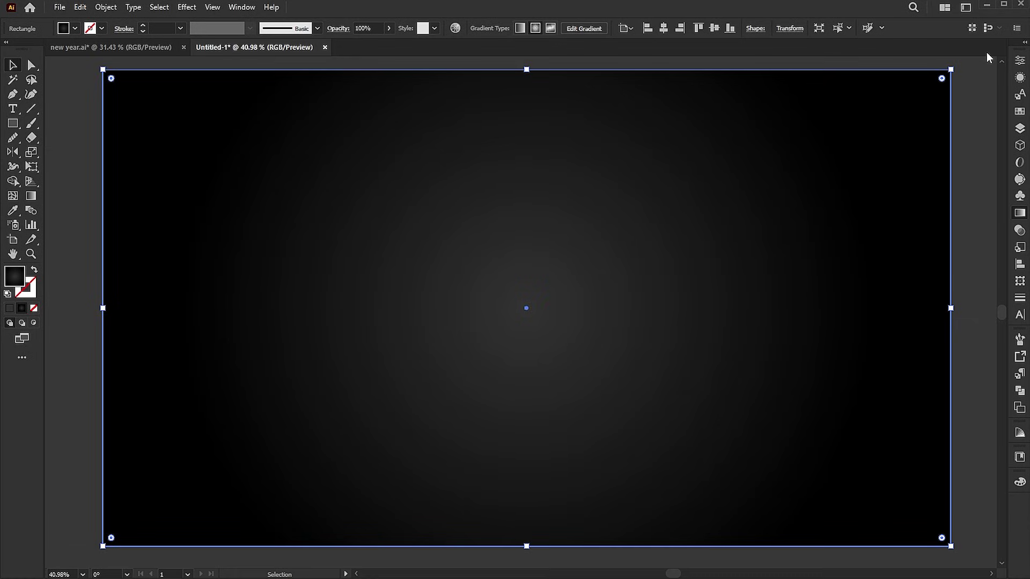
Redirect the background's radial gradient with the Gradient tool so it spreads from the upper-left corner diagonally toward the artboard's center
{"action": "left_click", "coordinate": [30, 196]}
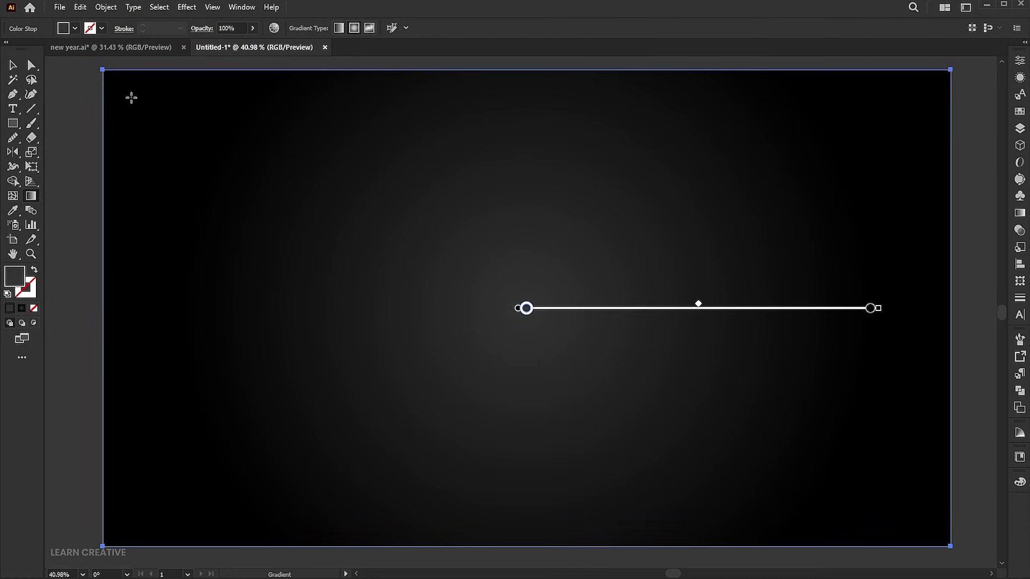
{"action": "left_click_drag", "start_coordinate": [106, 74], "coordinate": [443, 416]}
{"action": "key", "text": "v"}
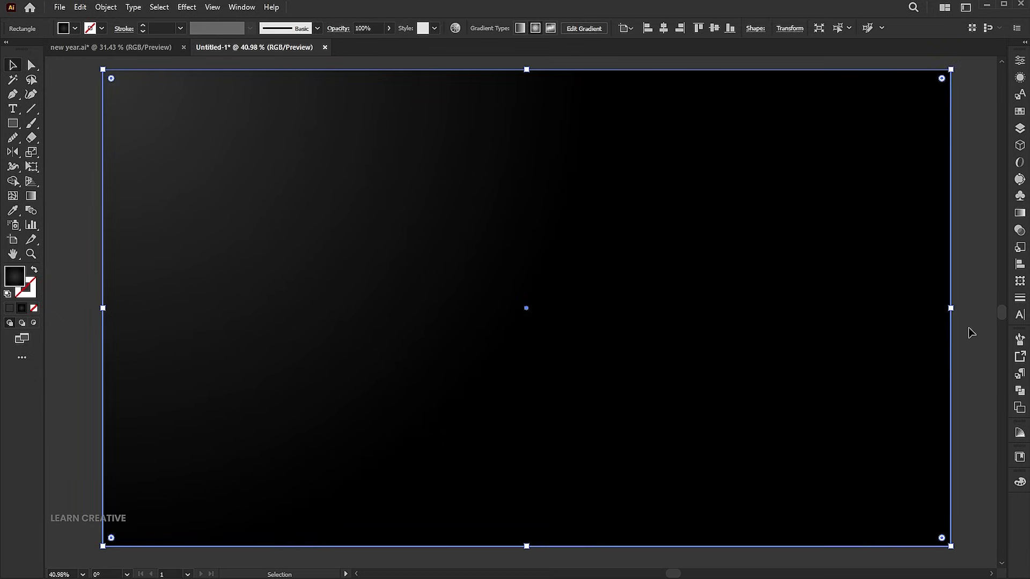
Lock the background gradient rectangle
{"action": "left_click", "coordinate": [971, 333]}
{"action": "left_click", "coordinate": [621, 266]}
{"action": "left_click", "coordinate": [105, 7]}
{"action": "mouse_move", "coordinate": [152, 107]}
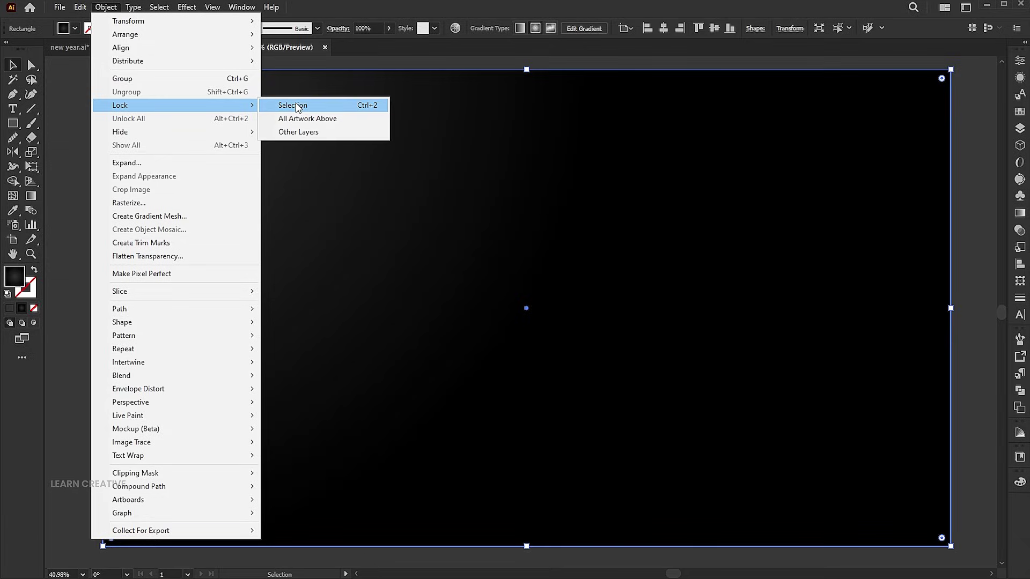
{"action": "left_click", "coordinate": [297, 105]}
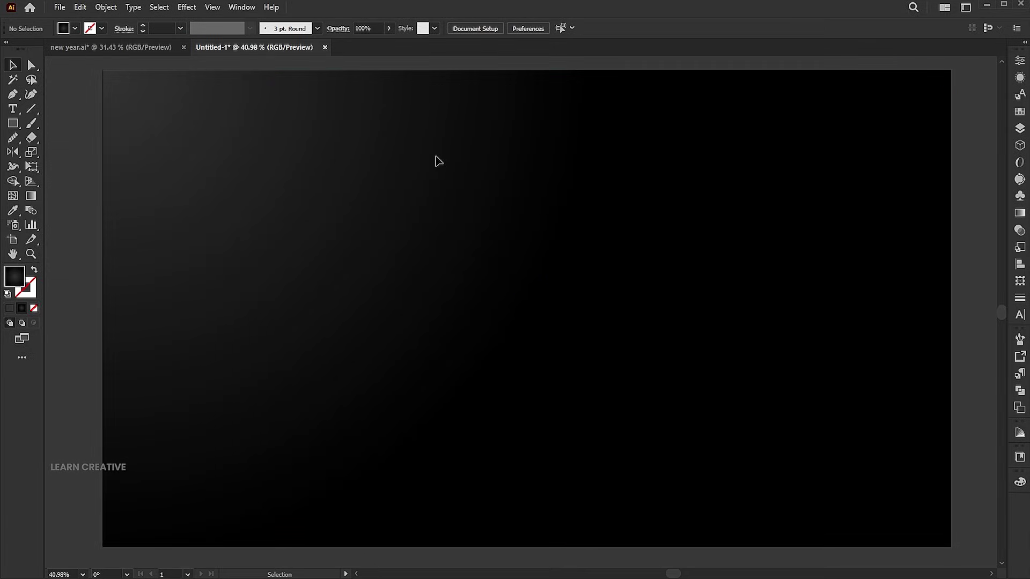
Add the text "2026" near the middle of the artboard at a font size of 300 pt
{"action": "left_click", "coordinate": [13, 108]}
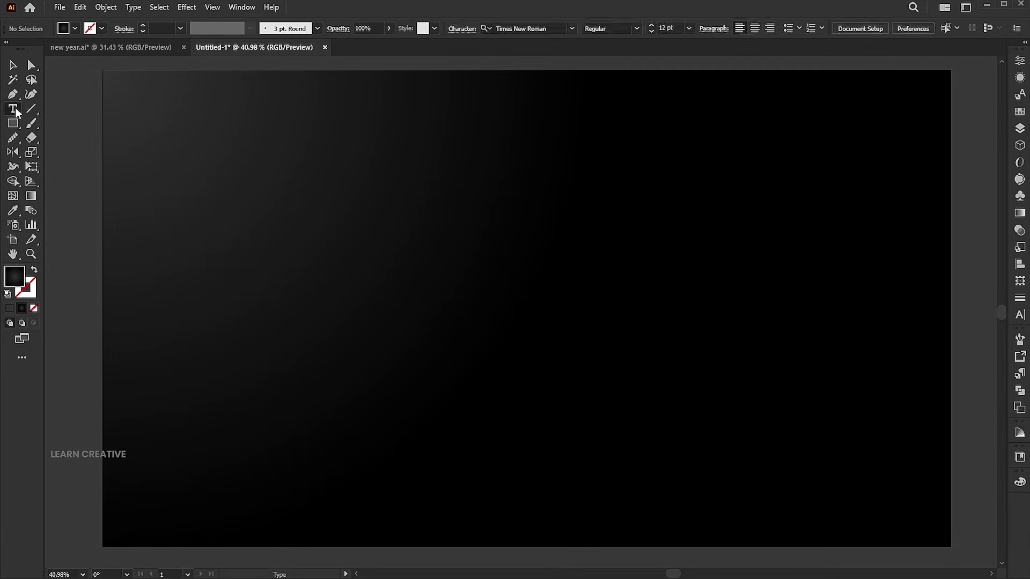
{"action": "left_click", "coordinate": [481, 287]}
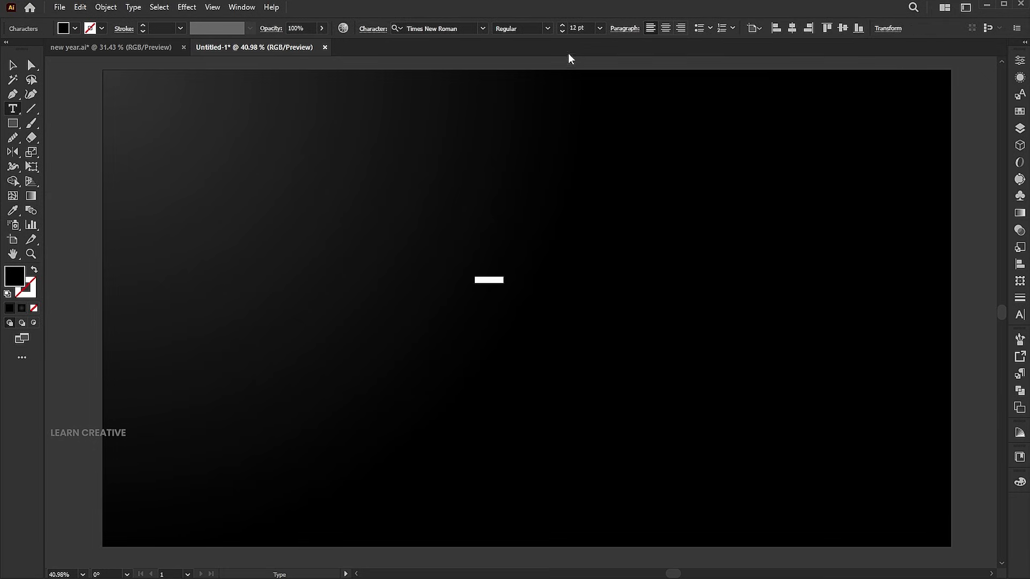
{"action": "left_click", "coordinate": [588, 26]}
{"action": "type", "text": "300"}
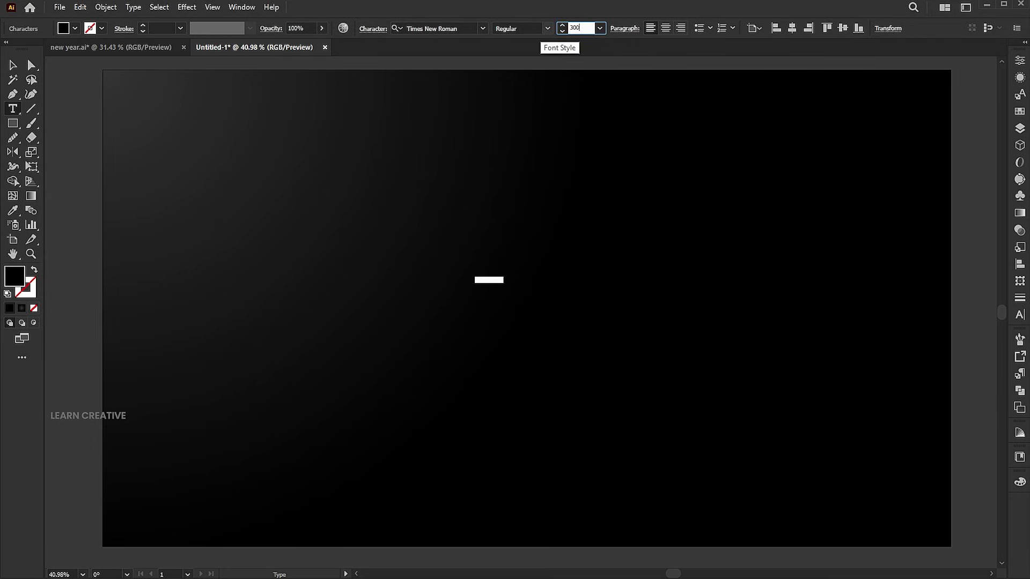
{"action": "key", "text": "Return"}
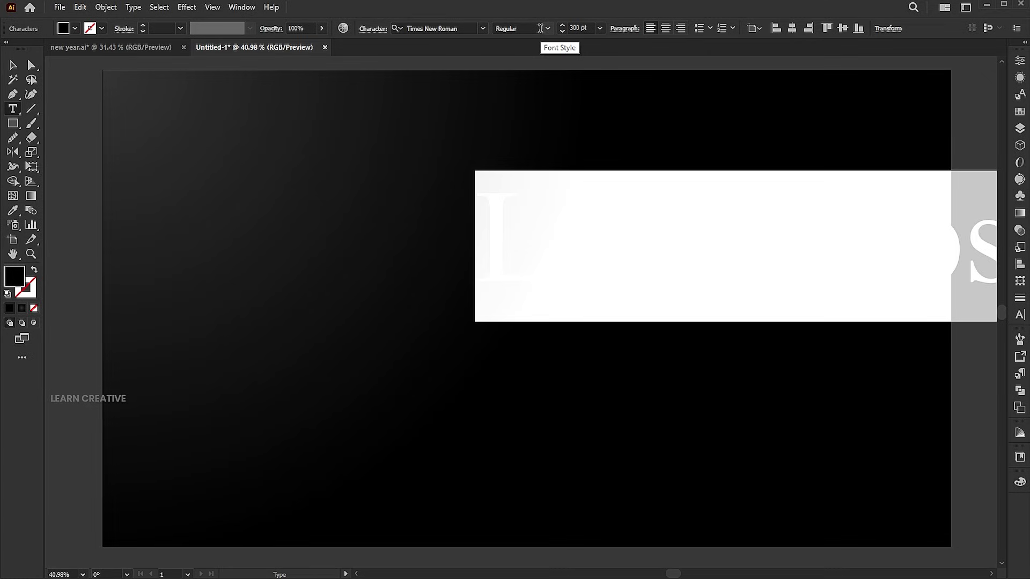
{"action": "type", "text": "2024"}
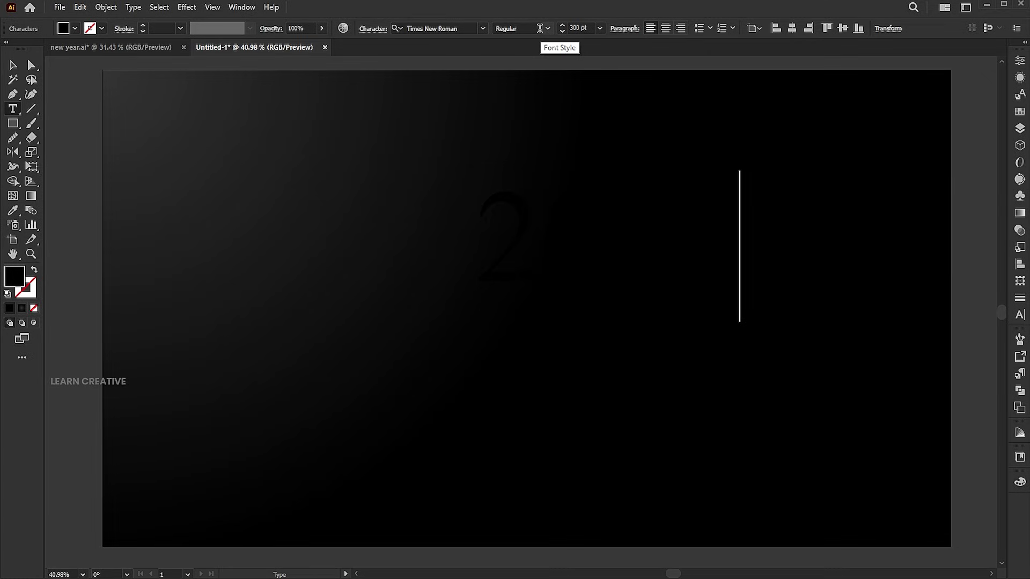
{"action": "key", "text": "Escape"}
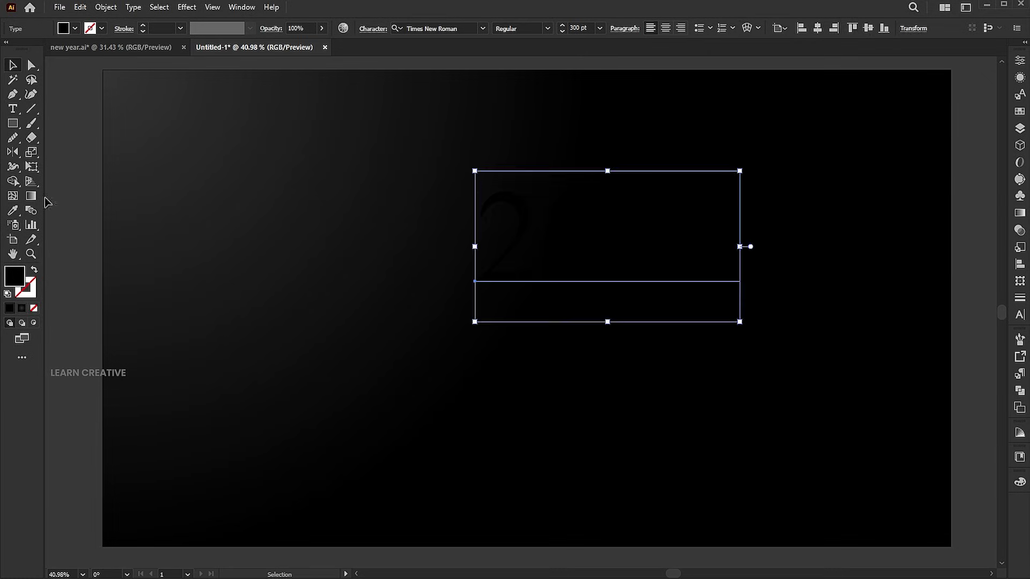
Set the fill color of the 2026 text to white (ffffff)
{"action": "double_click", "coordinate": [22, 283]}
{"action": "type", "text": "ffffff"}
{"action": "left_click", "coordinate": [745, 117]}
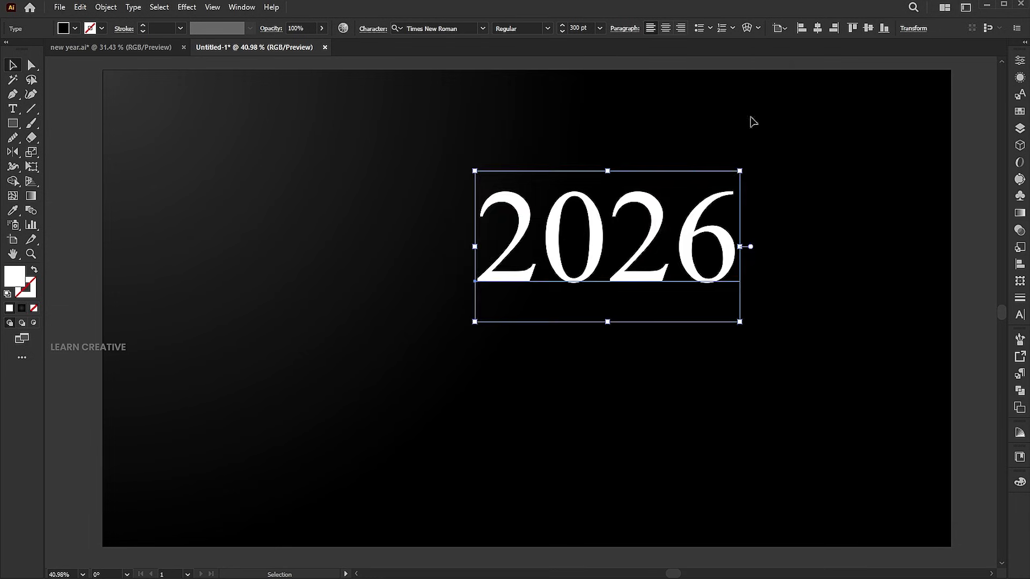
Move the 2026 text closer to the artboard's center and set its font to Gobold Bold
{"action": "left_click_drag", "start_coordinate": [671, 228], "coordinate": [556, 277]}
{"action": "left_click", "coordinate": [461, 24]}
{"action": "type", "text": "gobo"}
{"action": "left_click", "coordinate": [470, 127]}
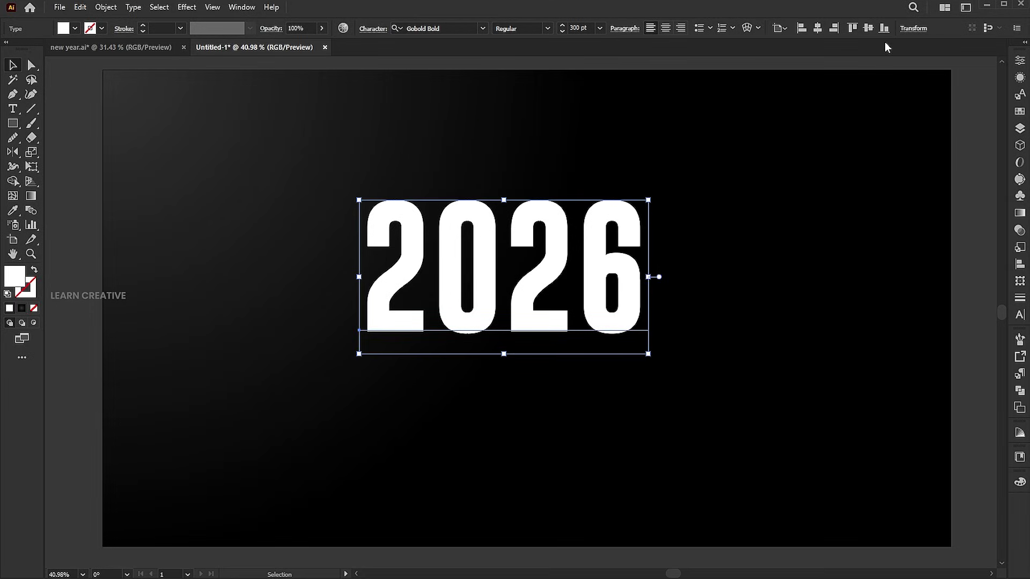
Center the 2026 text horizontally and vertically on the artboard and enlarge it from its center to about 412 pt
{"action": "left_click", "coordinate": [822, 30]}
{"action": "left_click", "coordinate": [866, 30]}
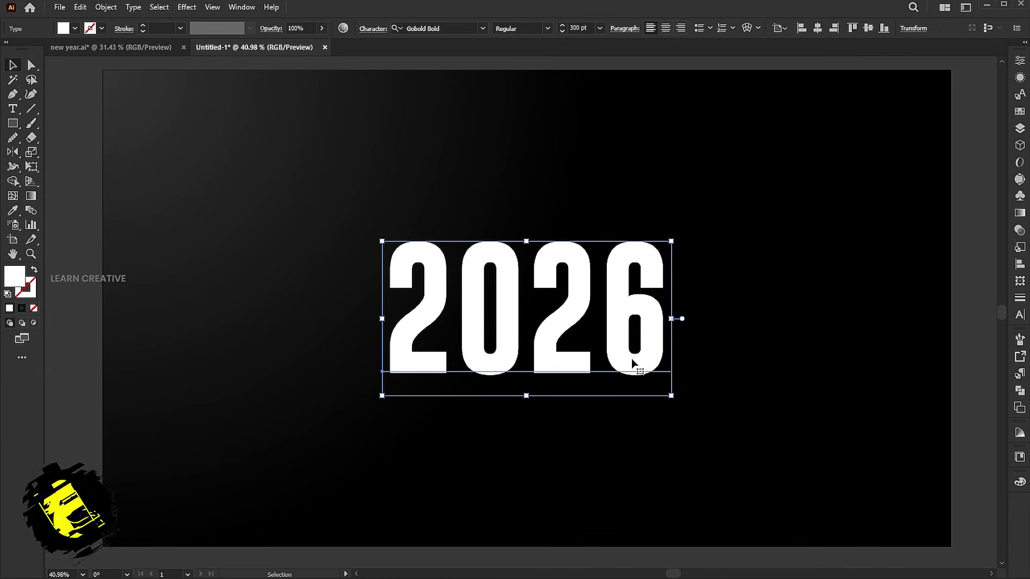
{"action": "left_click_drag", "start_coordinate": [671, 318], "coordinate": [725, 317]}
Convert the 2026 text to outlines
{"action": "right_click", "coordinate": [597, 232]}
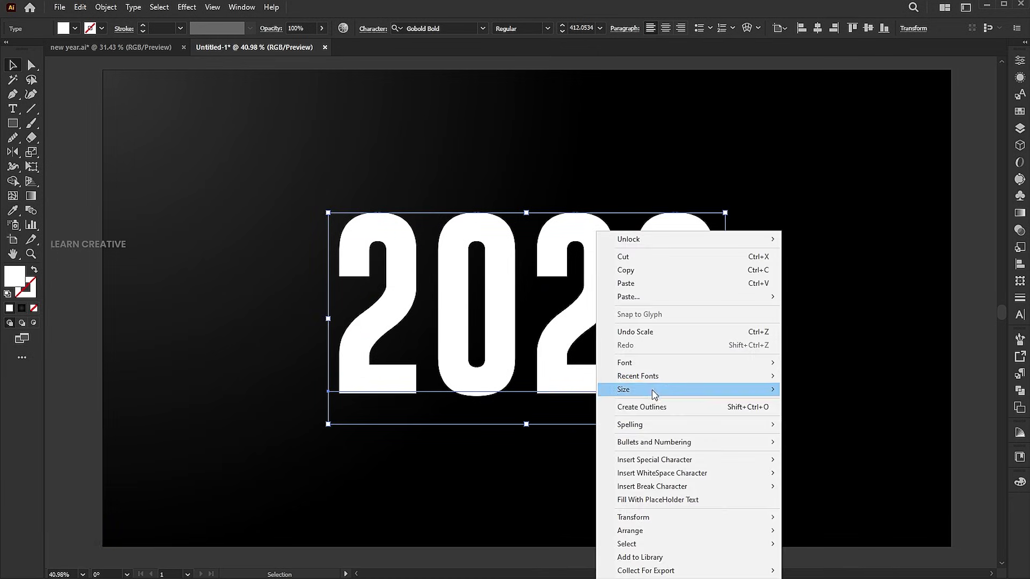
{"action": "left_click", "coordinate": [650, 410]}
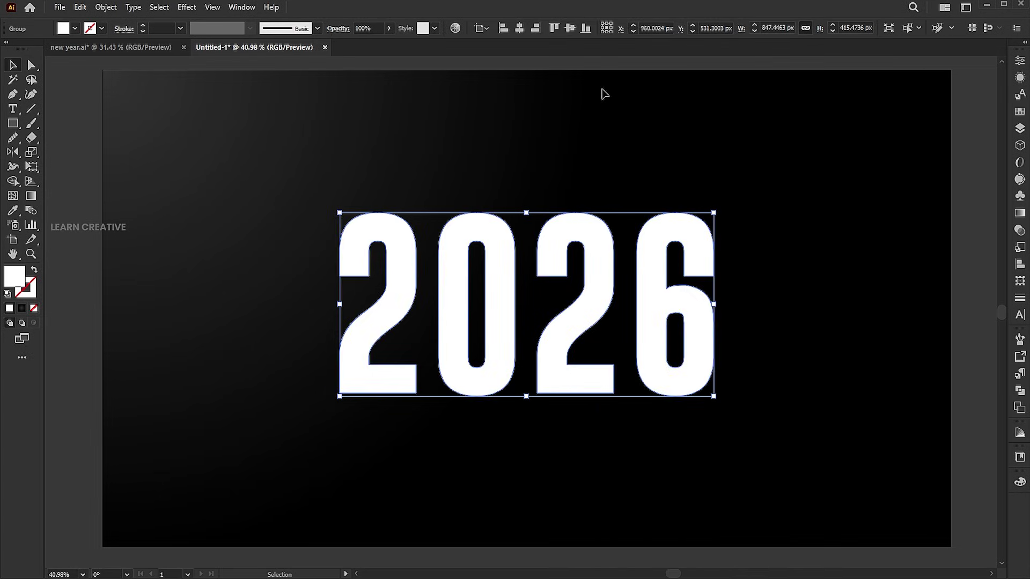
Center the outlined 2026 vertically on the artboard and scale it up proportionally to about 1039 px wide
{"action": "left_click", "coordinate": [570, 27]}
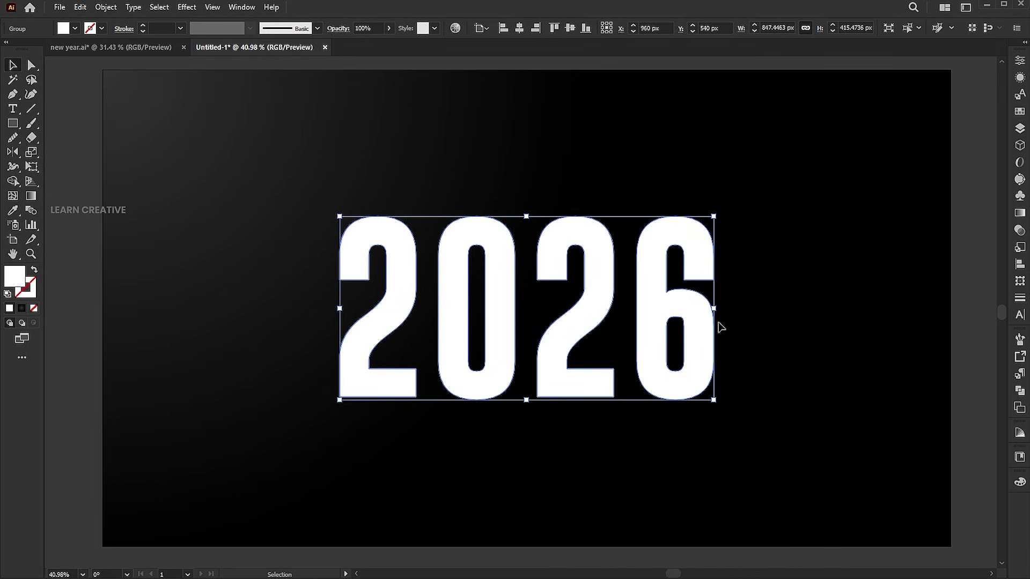
{"action": "left_click_drag", "start_coordinate": [713, 306], "coordinate": [754, 304]}
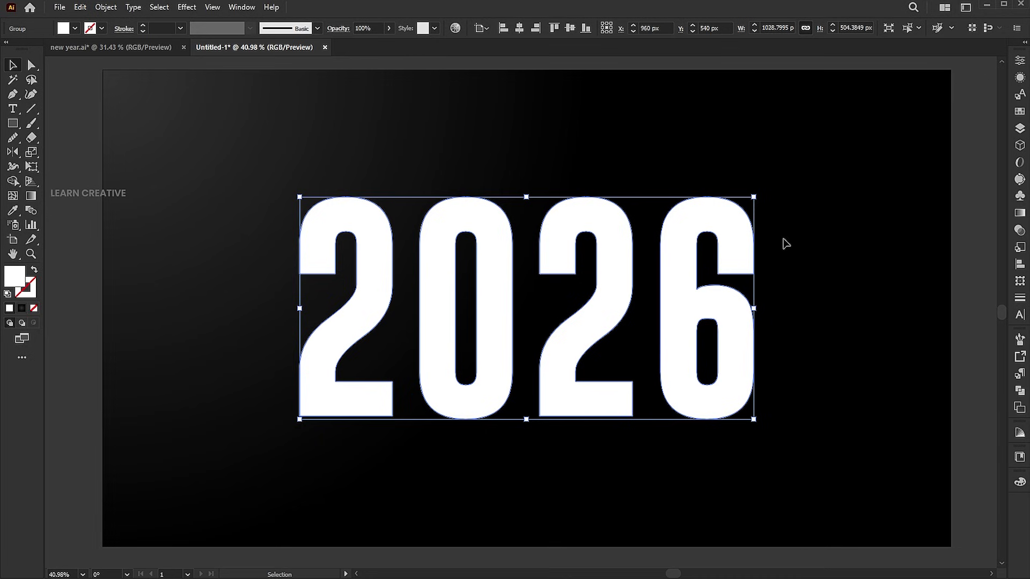
Fill the 2026 outlines with the White, Black gradient and set the white stop's location to 50%
{"action": "left_click", "coordinate": [23, 310]}
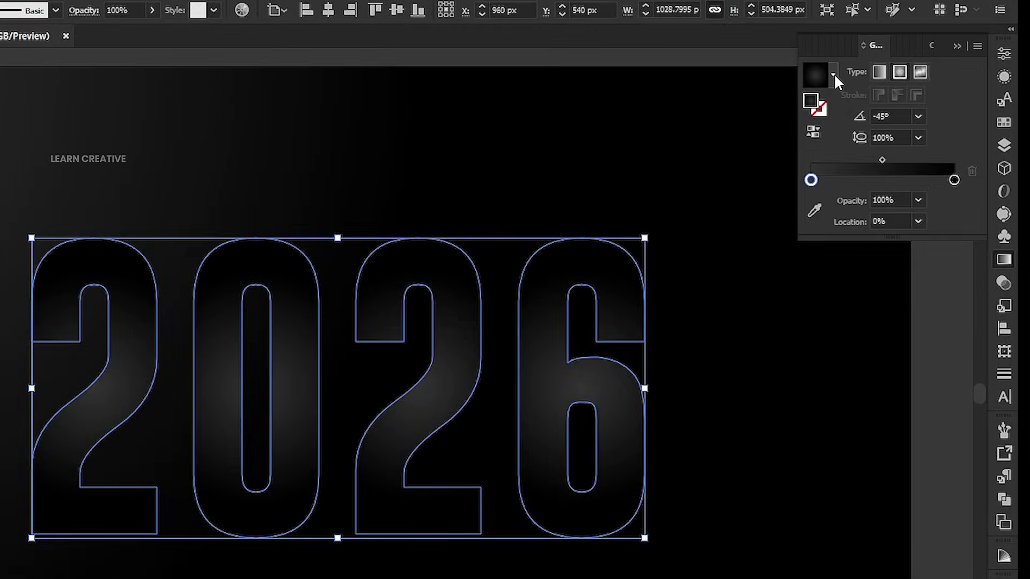
{"action": "left_click", "coordinate": [834, 74]}
{"action": "scroll", "coordinate": [823, 104], "scroll_direction": "up", "scroll_amount": 1}
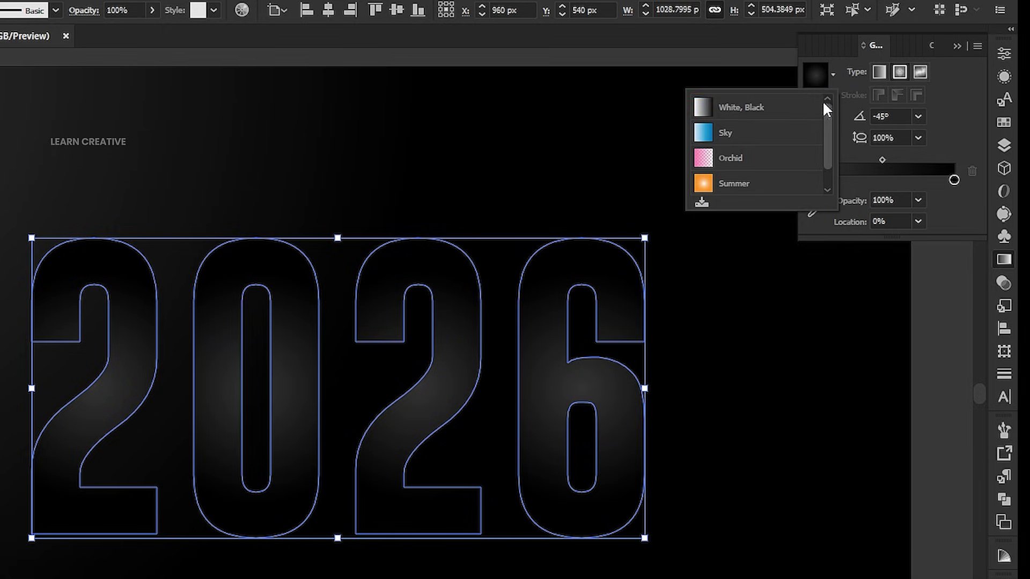
{"action": "left_click", "coordinate": [793, 107]}
{"action": "double_click", "coordinate": [901, 222]}
{"action": "type", "text": "50"}
{"action": "key", "text": "Return"}
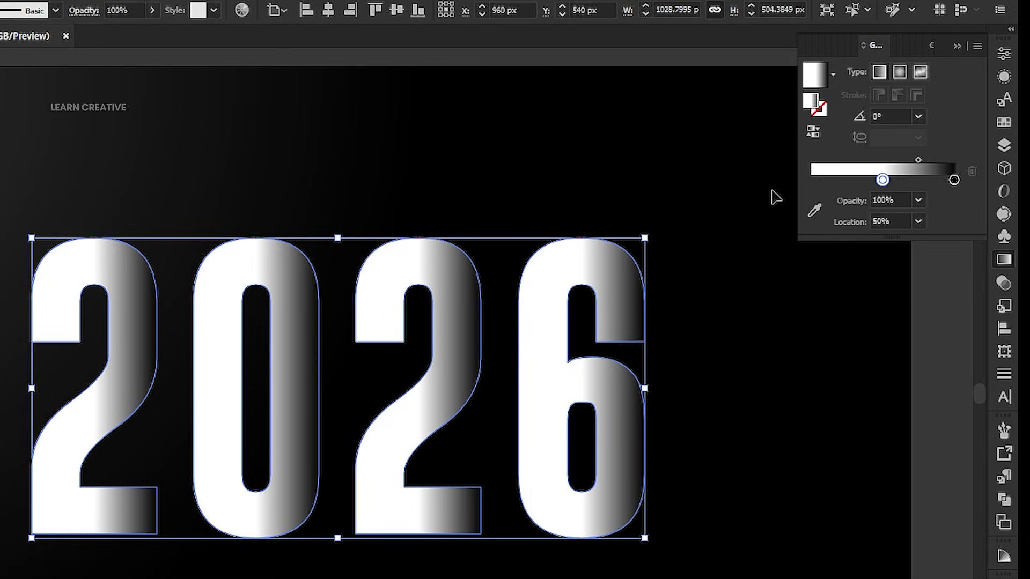
Add a gradient stop at 0% and color both end stops light gray, leaving white in the middle
{"action": "left_click_drag", "start_coordinate": [825, 180], "coordinate": [811, 181]}
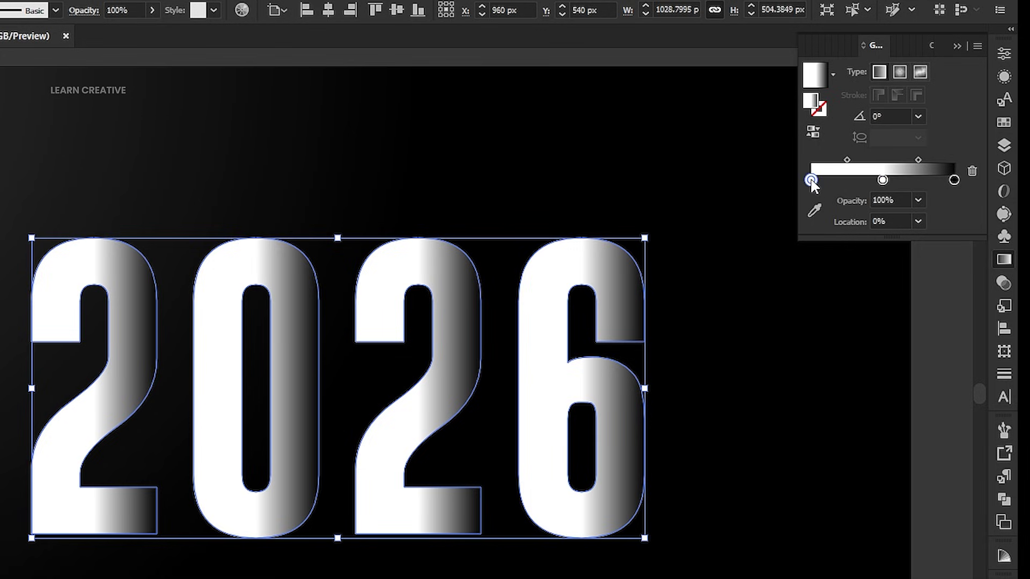
{"action": "double_click", "coordinate": [811, 181]}
{"action": "left_click", "coordinate": [858, 267]}
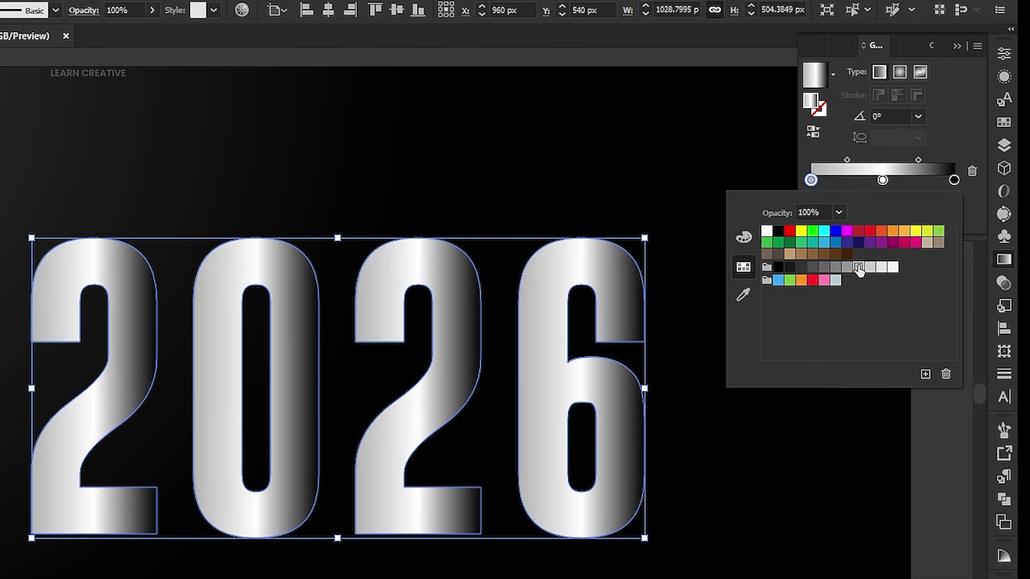
{"action": "double_click", "coordinate": [953, 180]}
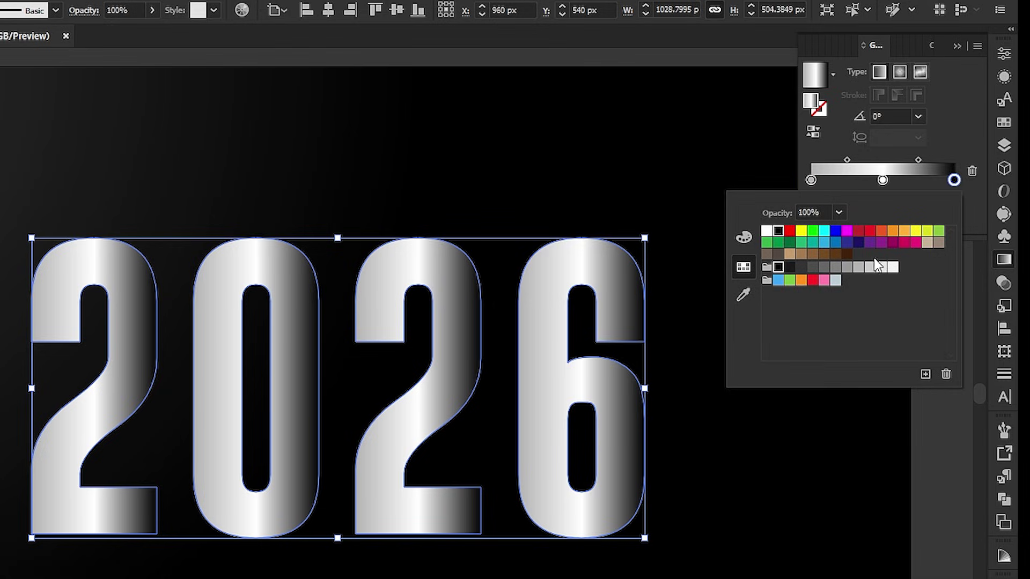
{"action": "left_click", "coordinate": [857, 271]}
{"action": "left_click", "coordinate": [953, 94]}
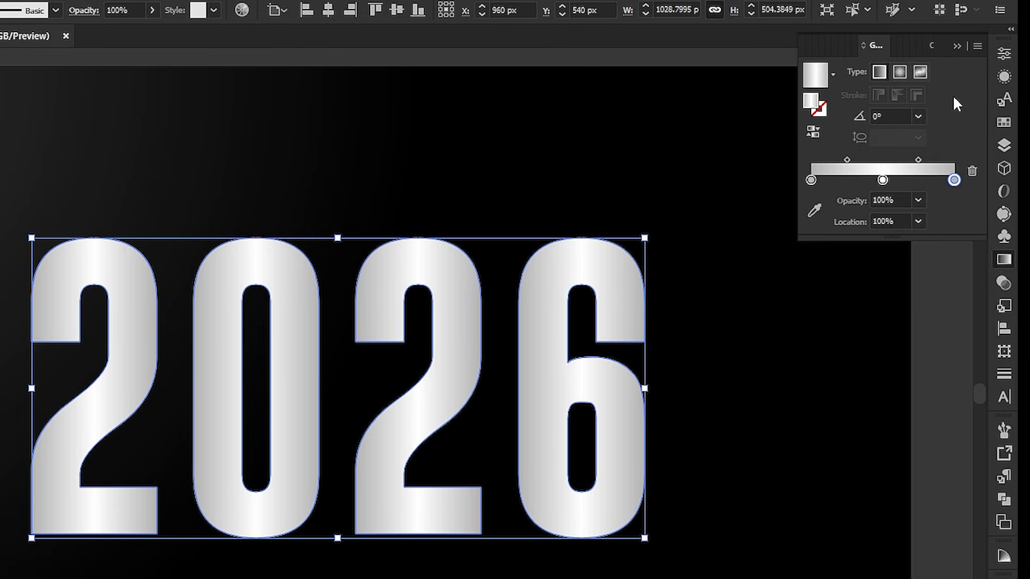
Set the angle of the 2026 fill gradient to 90°
{"action": "left_click", "coordinate": [888, 119]}
{"action": "type", "text": "90"}
{"action": "key", "text": "Return"}
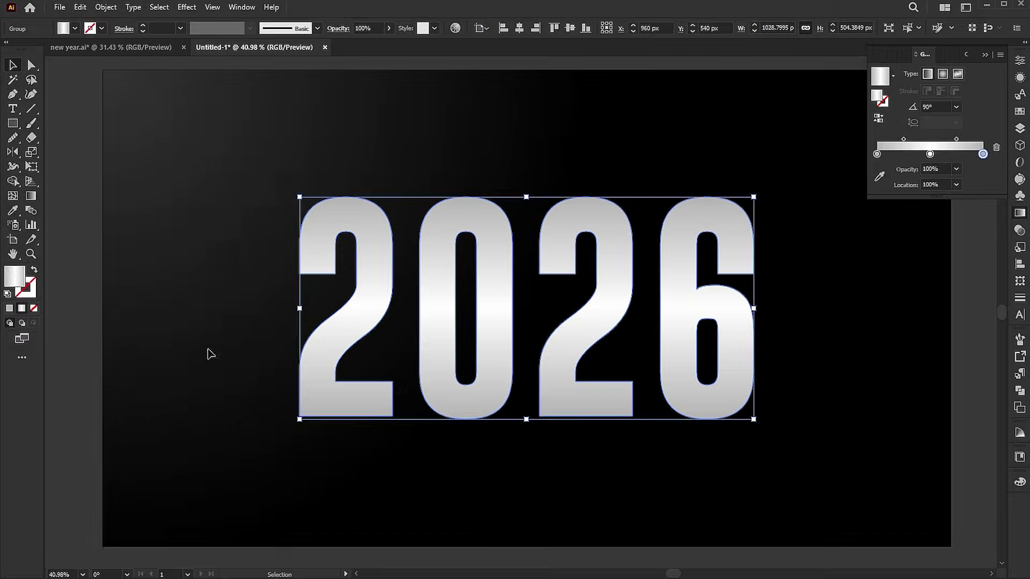
Apply the gray-white gradient to the stroke of the 2026 outlines with a weight of 1.5 pt, then deselect them
{"action": "left_click", "coordinate": [25, 295]}
{"action": "left_click", "coordinate": [21, 309]}
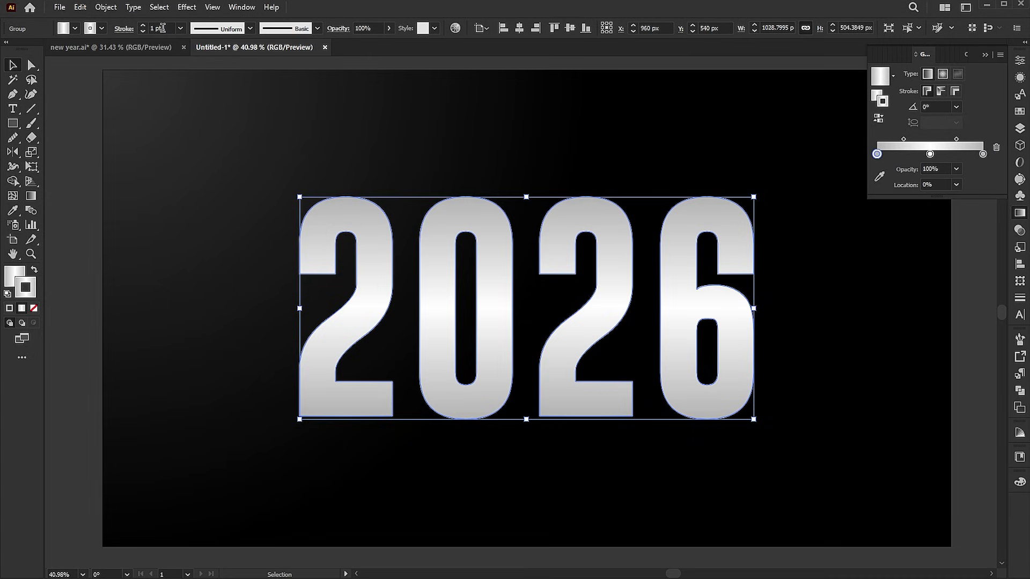
{"action": "left_click", "coordinate": [399, 141]}
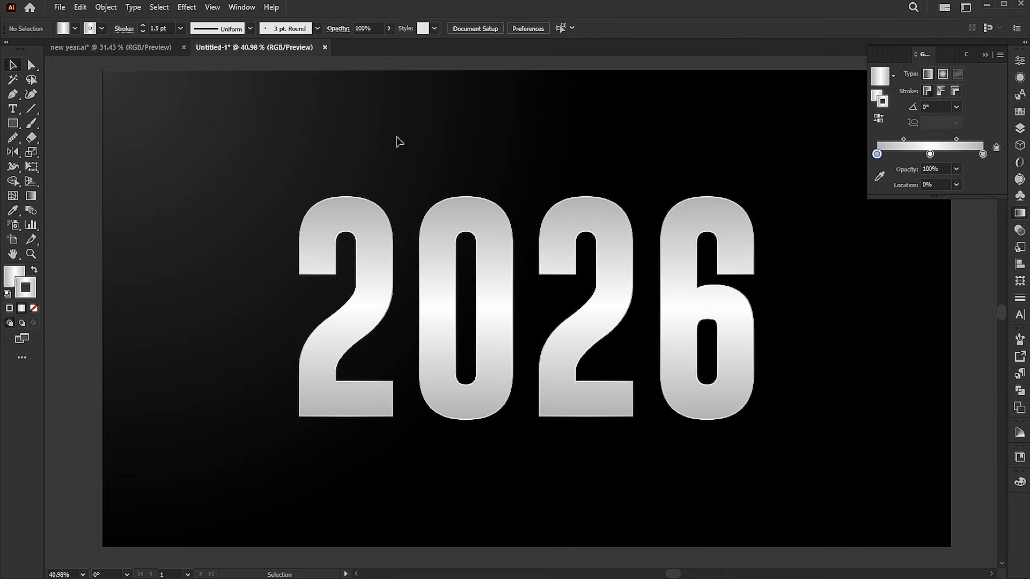
{"action": "left_click", "coordinate": [985, 55]}
Add the text "Year" and move it above the 2026, overlapping the tops of the middle digits
{"action": "key", "text": "t"}
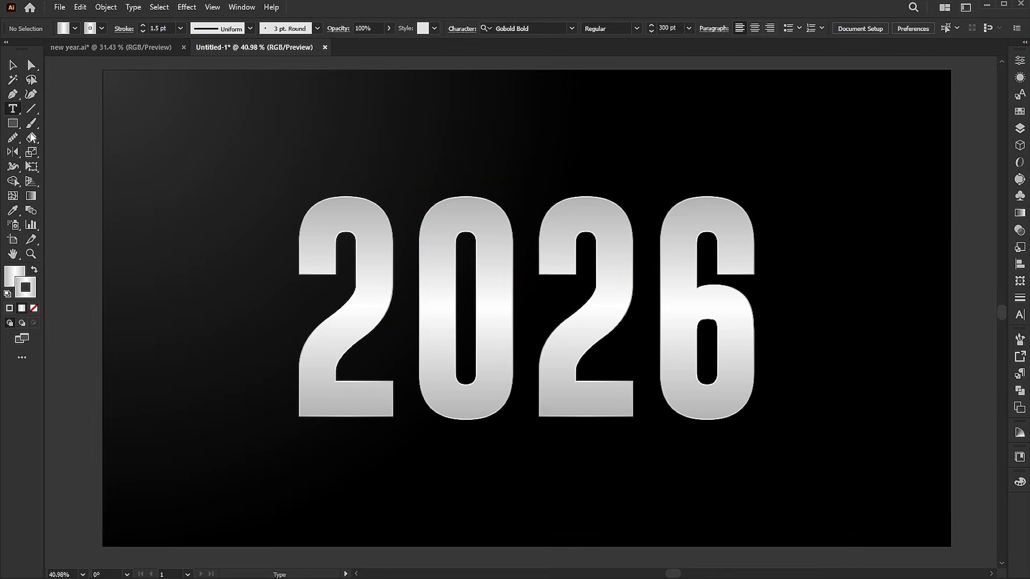
{"action": "left_click", "coordinate": [536, 122]}
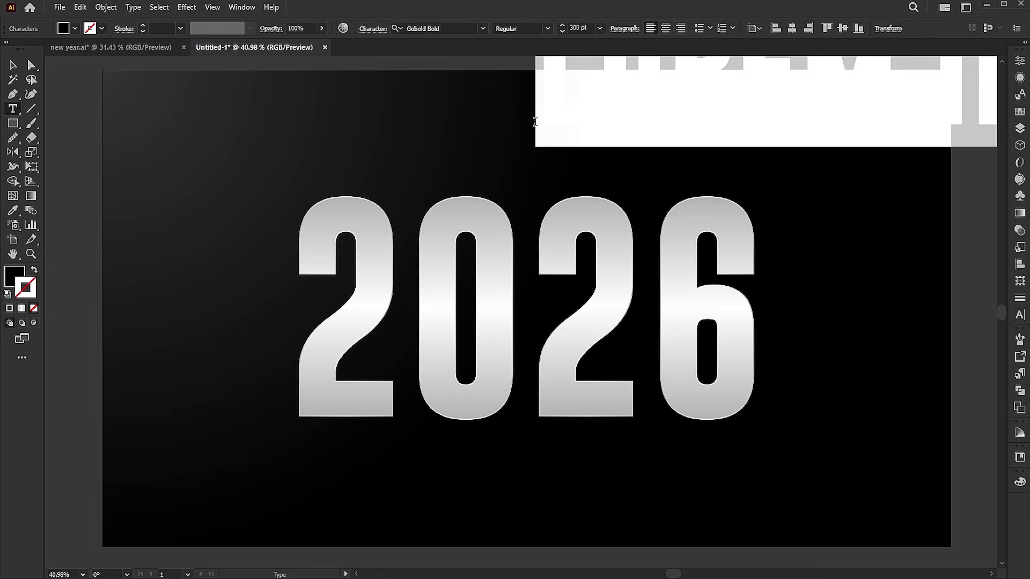
{"action": "type", "text": "YEARS"}
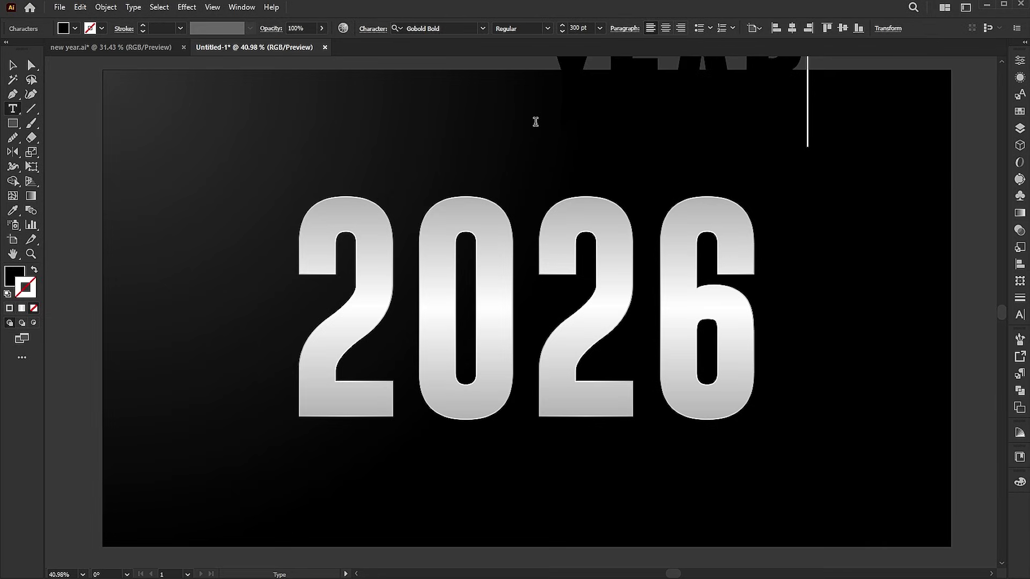
{"action": "key", "text": "Escape"}
{"action": "left_click_drag", "start_coordinate": [584, 117], "coordinate": [466, 177]}
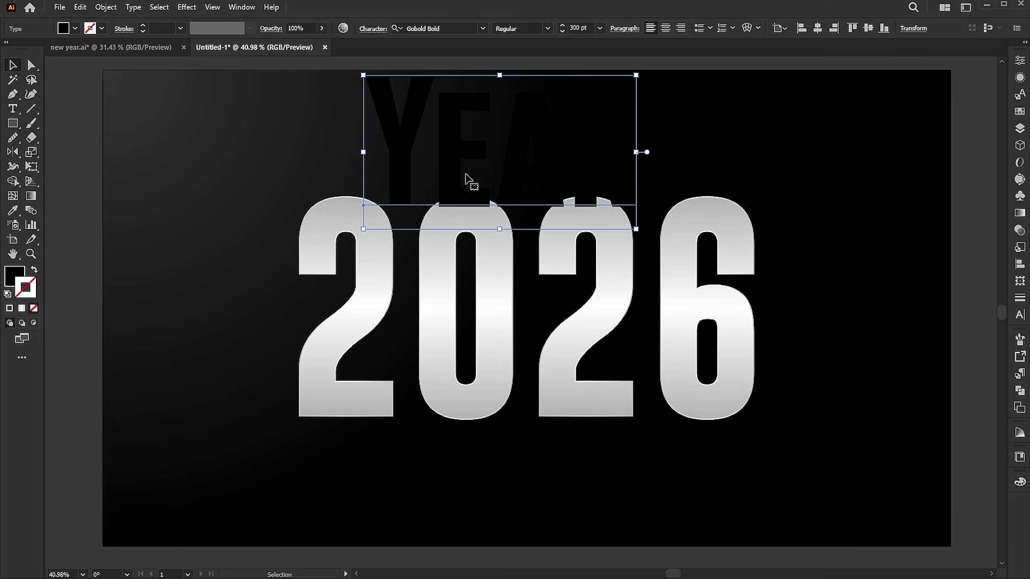
Fill the "Year" text with white and change its font to Fabregas
{"action": "double_click", "coordinate": [22, 273]}
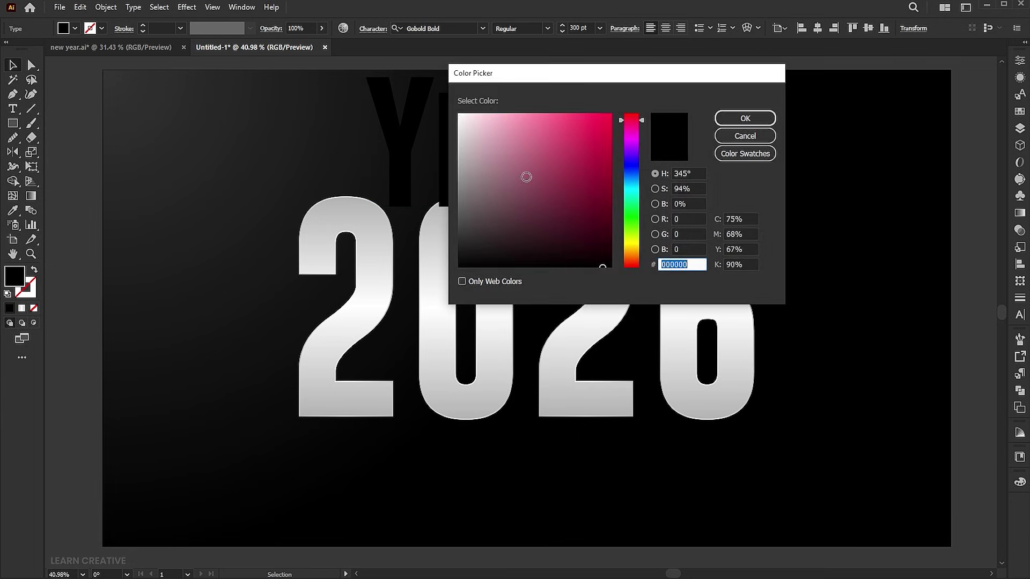
{"action": "left_click_drag", "start_coordinate": [526, 177], "coordinate": [458, 113]}
{"action": "left_click", "coordinate": [745, 118]}
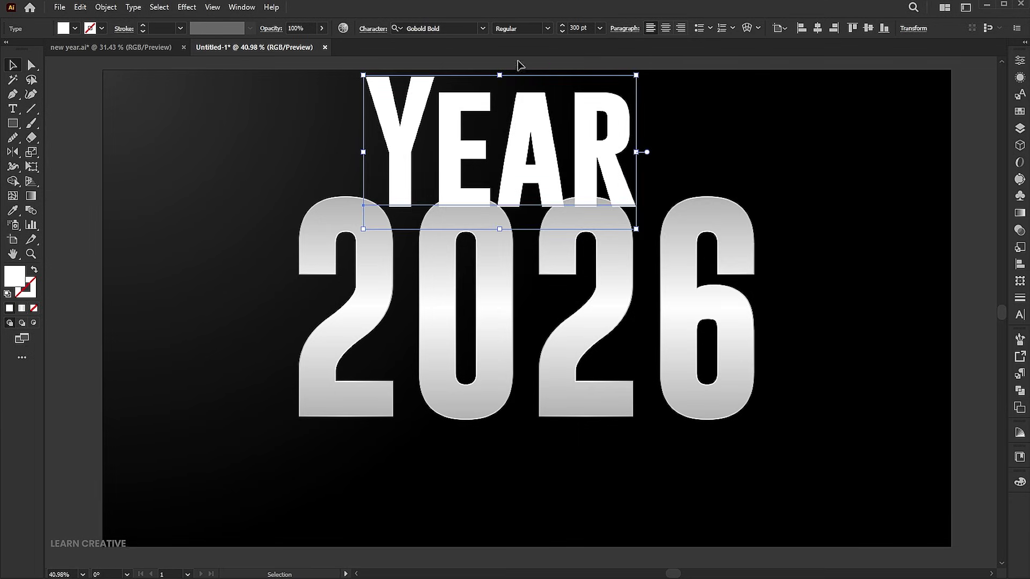
{"action": "left_click", "coordinate": [484, 28]}
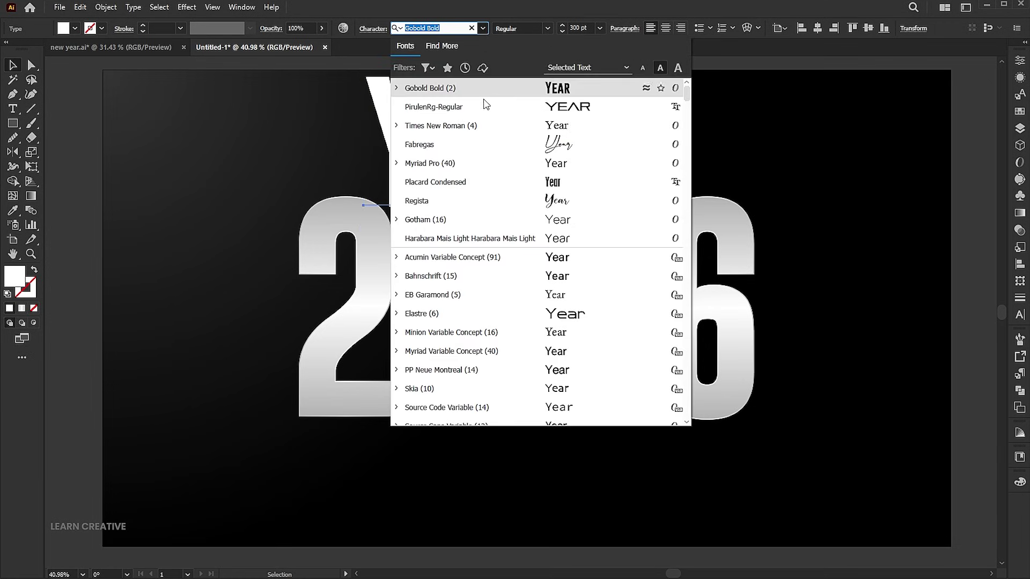
{"action": "left_click", "coordinate": [472, 152]}
Move the "Year" text onto the empty canvas below the artboard and lock it in place
{"action": "scroll", "coordinate": [580, 147], "scroll_direction": "down", "scroll_amount": 3}
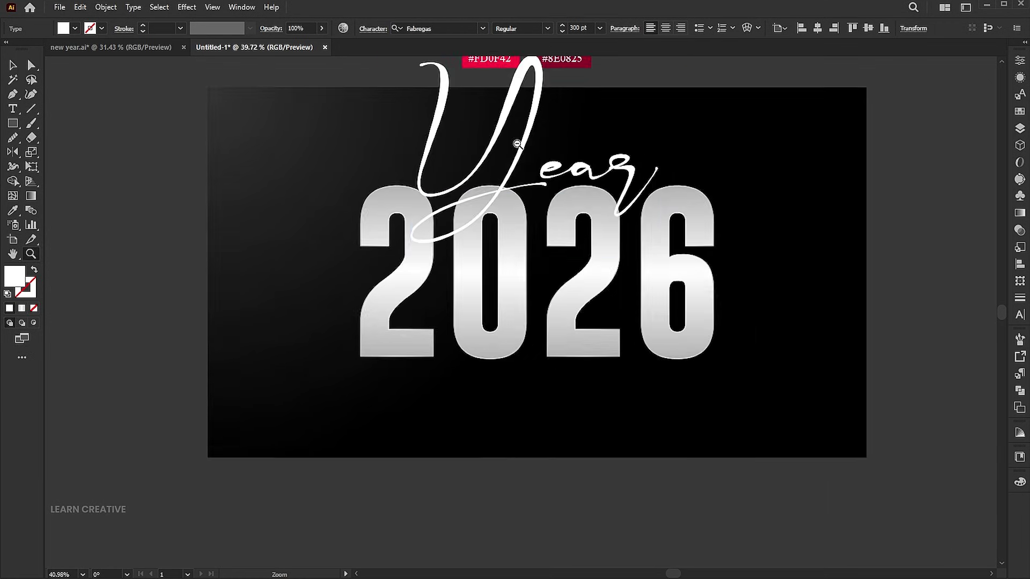
{"action": "key", "text": "v"}
{"action": "left_click_drag", "start_coordinate": [567, 175], "coordinate": [625, 347]}
{"action": "key", "text": "z"}
{"action": "key", "text": "v"}
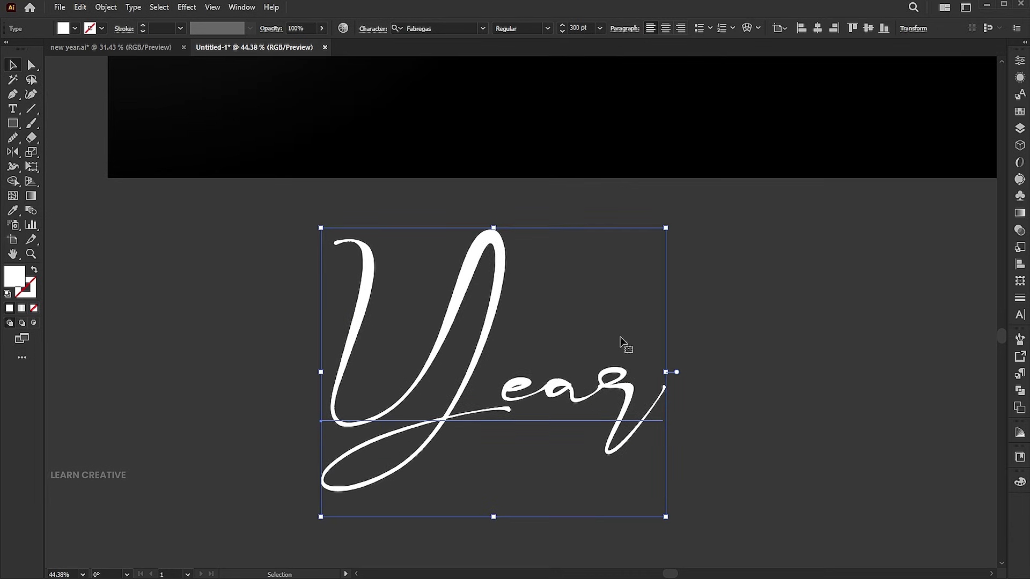
{"action": "left_click", "coordinate": [105, 7]}
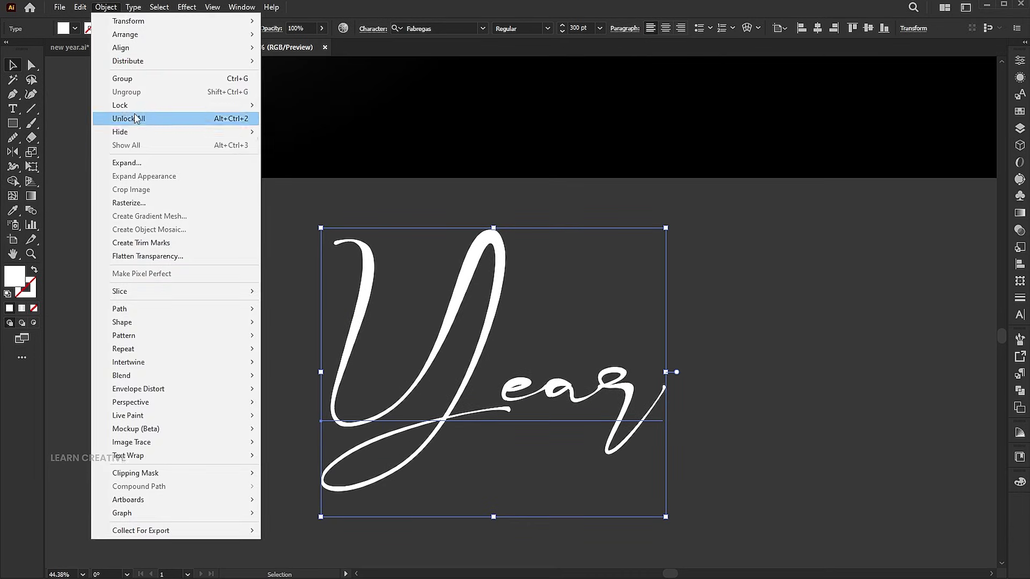
{"action": "left_click", "coordinate": [279, 105]}
{"action": "scroll", "coordinate": [483, 418], "scroll_direction": "up", "scroll_amount": 2}
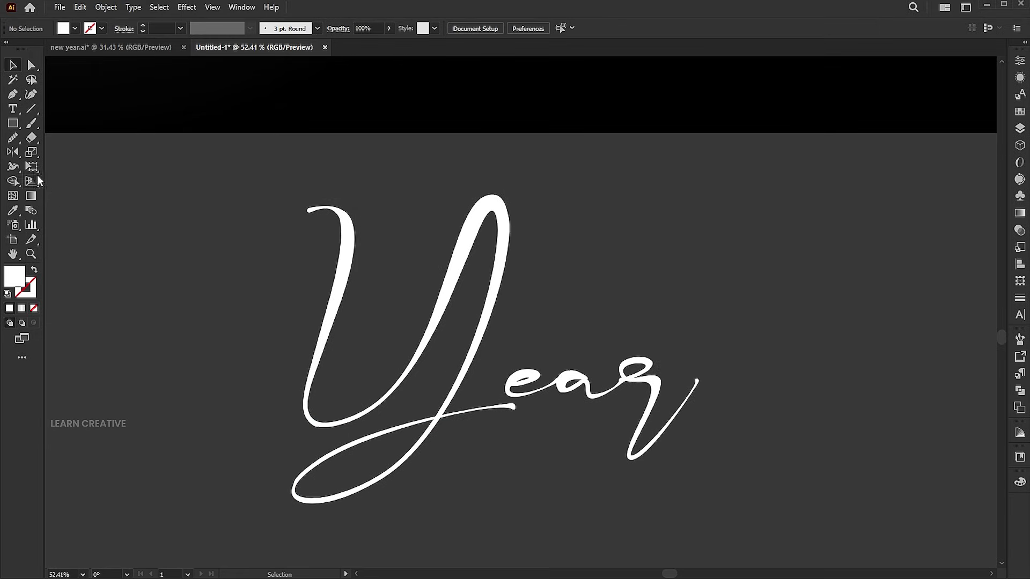
Activate the Pencil tool with its fidelity set fully to Smooth
{"action": "left_click", "coordinate": [18, 140]}
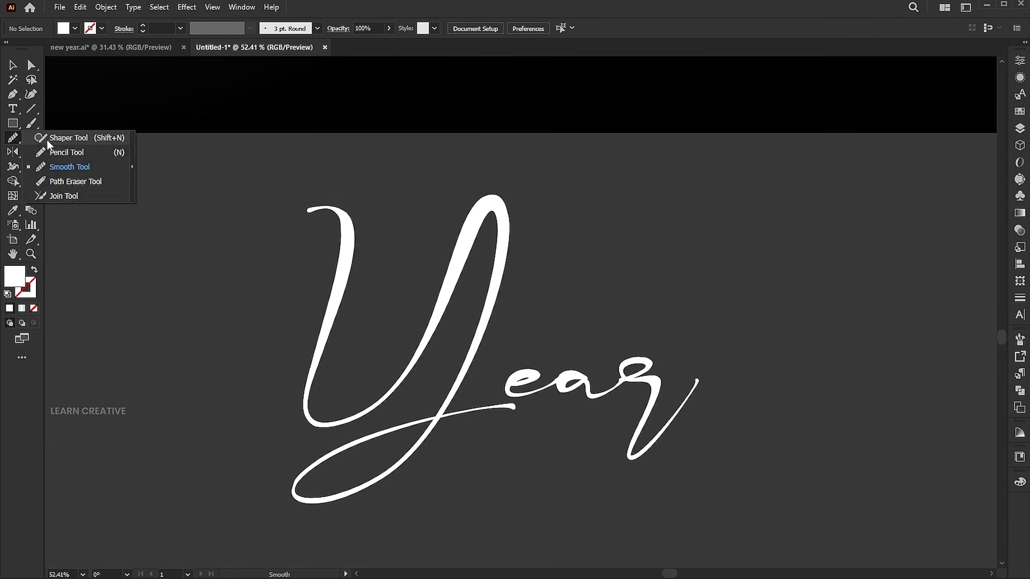
{"action": "left_click", "coordinate": [74, 156]}
{"action": "double_click", "coordinate": [13, 138]}
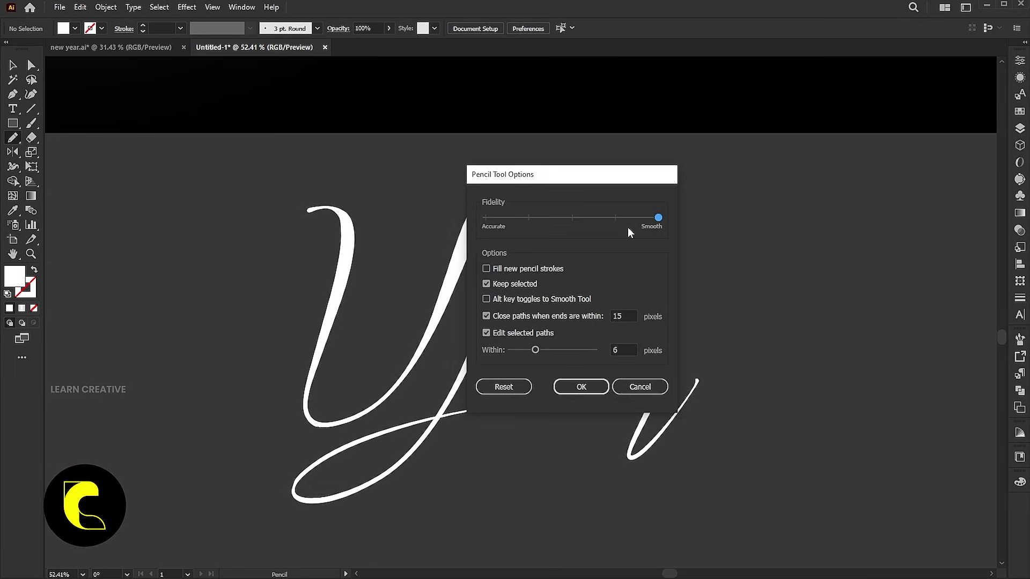
{"action": "left_click", "coordinate": [581, 386]}
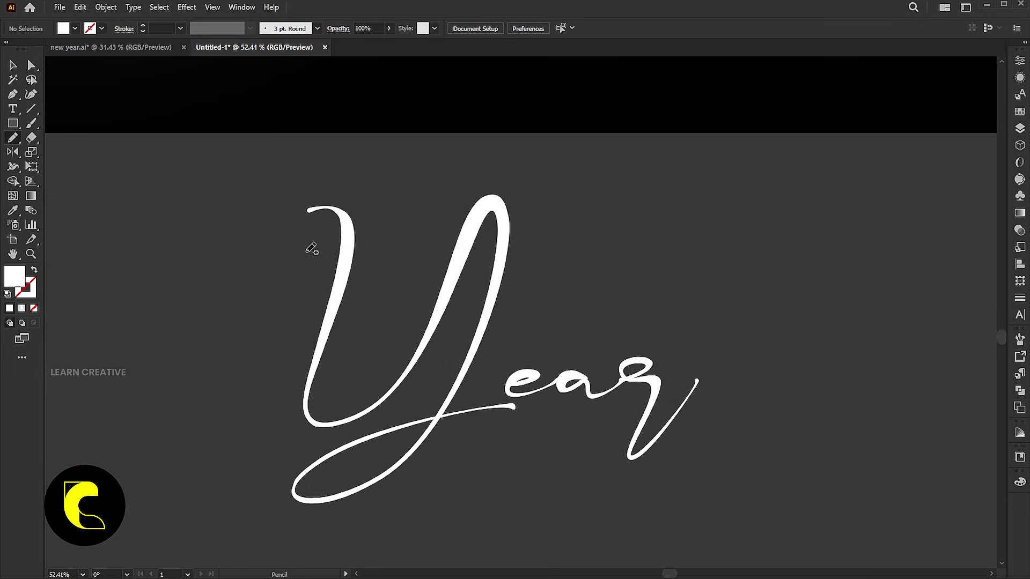
{"action": "left_click_drag", "start_coordinate": [308, 211], "coordinate": [333, 216]}
{"action": "left_click_drag", "start_coordinate": [335, 279], "coordinate": [327, 298]}
{"action": "key", "text": "ctrl+z"}
Trace the script "Year" lettering with the Pencil tool as one continuous path about 712 px wide and 516 px high
{"action": "mouse_move", "coordinate": [308, 209]}
{"action": "left_mouse_down"}
{"action": "mouse_move", "coordinate": [348, 225]}
{"action": "mouse_move", "coordinate": [306, 396]}
{"action": "mouse_move", "coordinate": [312, 415]}
{"action": "mouse_move", "coordinate": [352, 417]}
{"action": "mouse_move", "coordinate": [402, 381]}
{"action": "mouse_move", "coordinate": [492, 210]}
{"action": "mouse_move", "coordinate": [498, 263]}
{"action": "mouse_move", "coordinate": [448, 412]}
{"action": "mouse_move", "coordinate": [403, 468]}
{"action": "mouse_move", "coordinate": [348, 495]}
{"action": "mouse_move", "coordinate": [301, 497]}
{"action": "mouse_move", "coordinate": [321, 464]}
{"action": "mouse_move", "coordinate": [485, 394]}
{"action": "left_mouse_up"}
{"action": "mouse_move", "coordinate": [541, 368]}
{"action": "left_mouse_down"}
{"action": "mouse_move", "coordinate": [512, 399]}
{"action": "mouse_move", "coordinate": [550, 400]}
{"action": "mouse_move", "coordinate": [585, 383]}
{"action": "mouse_move", "coordinate": [587, 368]}
{"action": "mouse_move", "coordinate": [573, 367]}
{"action": "mouse_move", "coordinate": [558, 374]}
{"action": "mouse_move", "coordinate": [559, 400]}
{"action": "mouse_move", "coordinate": [585, 389]}
{"action": "mouse_move", "coordinate": [600, 403]}
{"action": "mouse_move", "coordinate": [659, 358]}
{"action": "mouse_move", "coordinate": [614, 372]}
{"action": "mouse_move", "coordinate": [612, 387]}
{"action": "mouse_move", "coordinate": [645, 386]}
{"action": "mouse_move", "coordinate": [622, 461]}
{"action": "mouse_move", "coordinate": [644, 463]}
{"action": "mouse_move", "coordinate": [697, 380]}
{"action": "left_mouse_up"}
{"action": "key", "text": "v"}
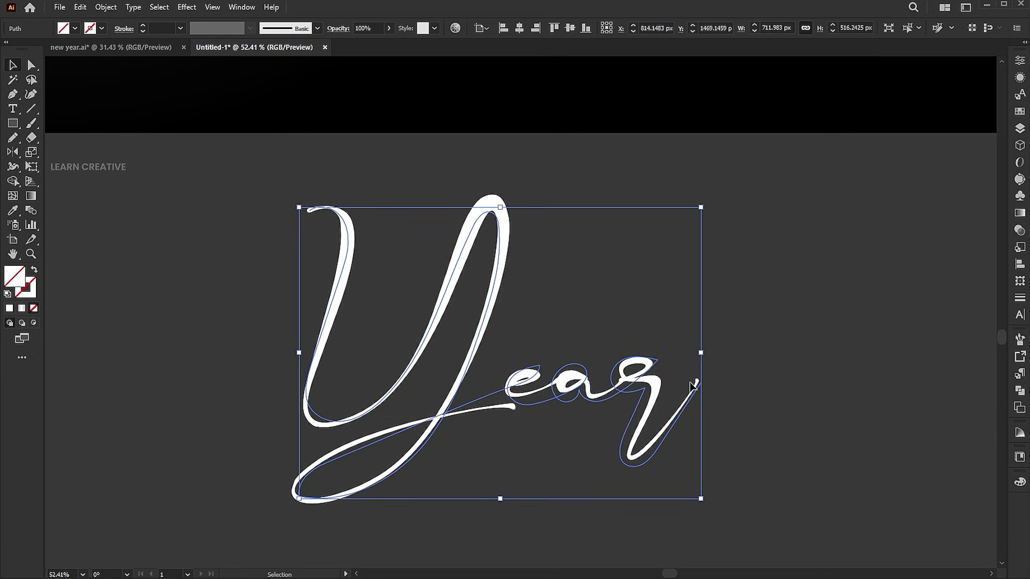
Give the traced "Year" path a white 1 pt stroke without fill and place it to the right of the locked lettering
{"action": "left_click", "coordinate": [31, 294]}
{"action": "left_click", "coordinate": [9, 308]}
{"action": "left_click_drag", "start_coordinate": [609, 380], "coordinate": [404, 370]}
{"action": "mouse_move", "coordinate": [309, 385]}
{"action": "left_mouse_down"}
{"action": "mouse_move", "coordinate": [599, 380]}
{"action": "mouse_move", "coordinate": [758, 354]}
{"action": "left_mouse_up"}
{"action": "left_click_drag", "start_coordinate": [751, 361], "coordinate": [563, 386]}
Round all sharp corners of the traced "Year" path, such as those at the e, a and r
{"action": "key", "text": "z"}
{"action": "left_click_drag", "start_coordinate": [652, 368], "coordinate": [747, 363]}
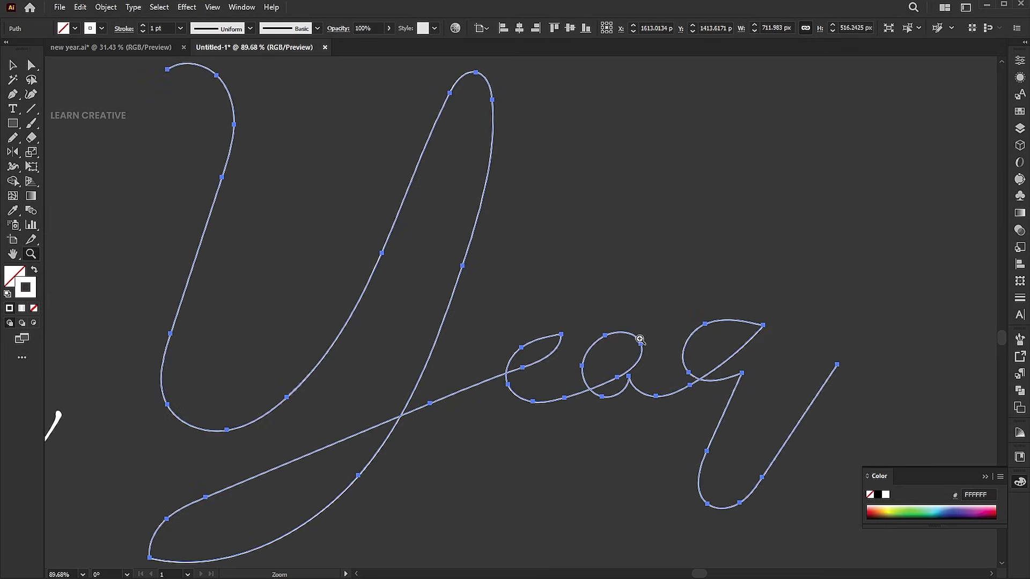
{"action": "key", "text": "a"}
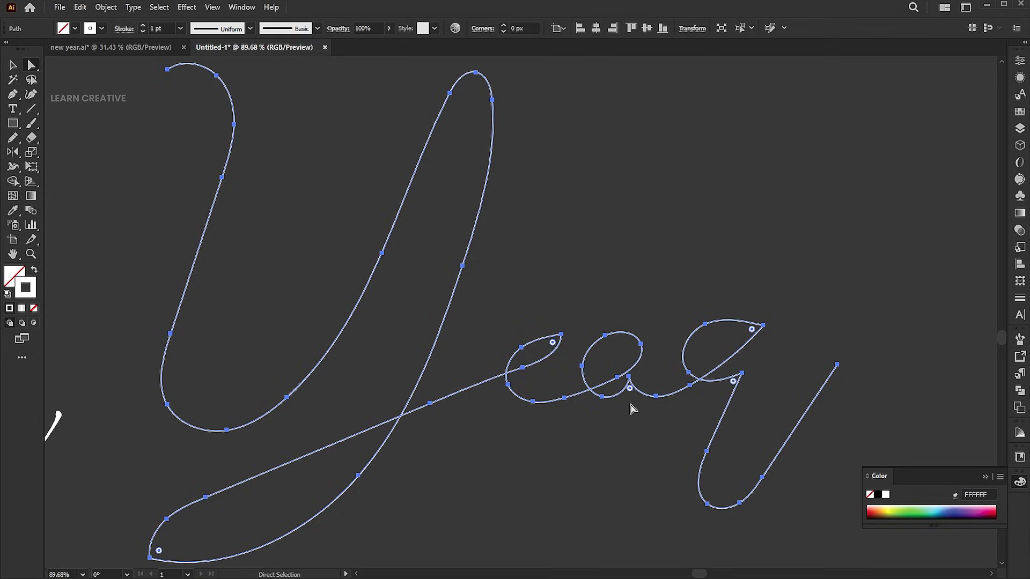
{"action": "left_click_drag", "start_coordinate": [555, 346], "coordinate": [520, 375]}
Reposition the anchor points where the e begins and at the tip of the r's upper loop to refine the curves
{"action": "left_click", "coordinate": [523, 369]}
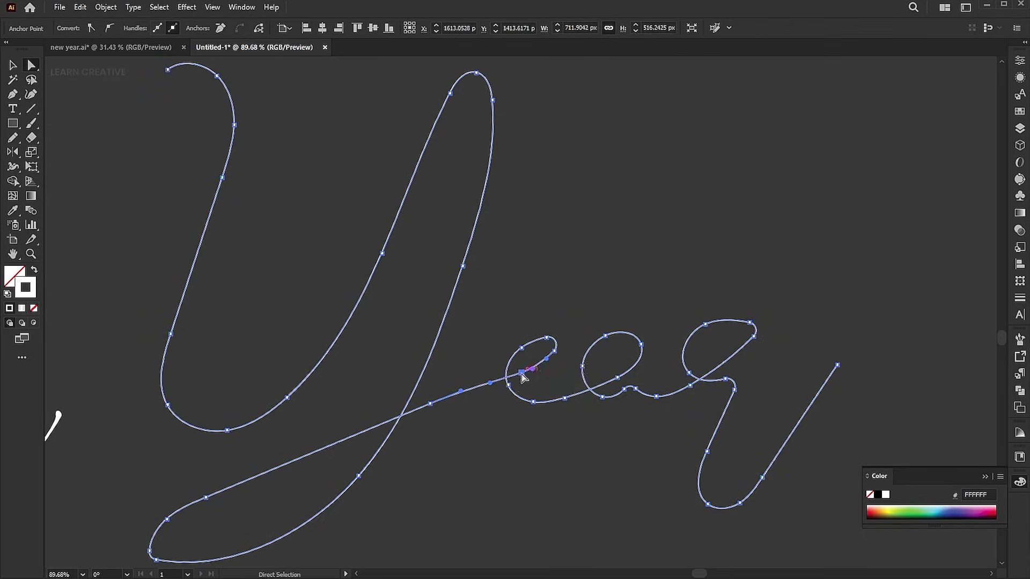
{"action": "left_click", "coordinate": [753, 336]}
{"action": "left_click_drag", "start_coordinate": [753, 336], "coordinate": [745, 347]}
{"action": "left_click", "coordinate": [760, 317]}
{"action": "key", "text": "v"}
{"action": "left_click_drag", "start_coordinate": [749, 311], "coordinate": [711, 353]}
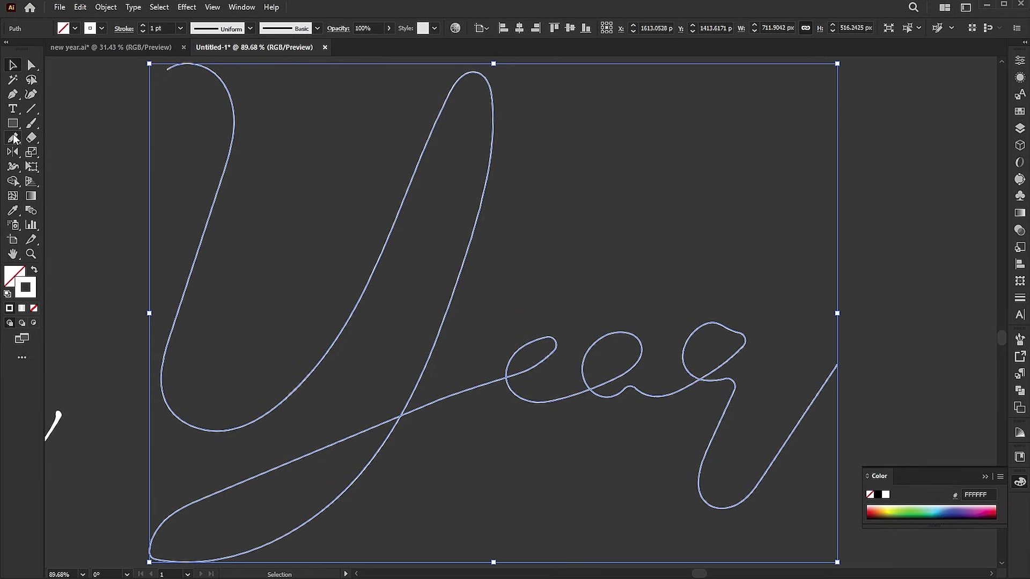
Smooth the connecting strokes, small letters and lower loop of the "Year" path with the Smooth tool, then deselect it
{"action": "mouse_move", "coordinate": [15, 139]}
{"action": "left_mouse_down"}
{"action": "mouse_move", "coordinate": [93, 156]}
{"action": "mouse_move", "coordinate": [85, 167]}
{"action": "left_mouse_up"}
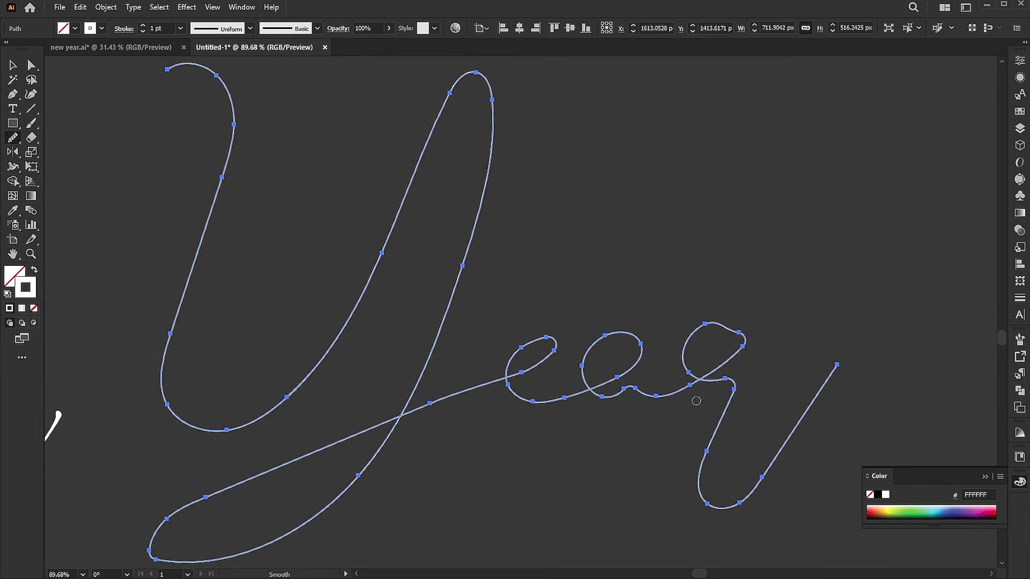
{"action": "left_click_drag", "start_coordinate": [460, 403], "coordinate": [487, 392]}
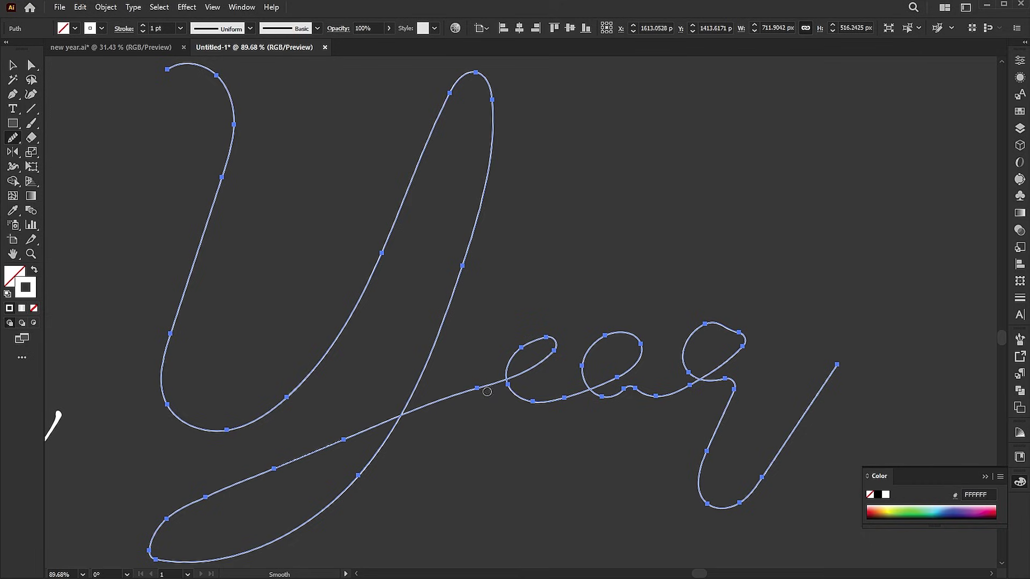
{"action": "left_click_drag", "start_coordinate": [553, 384], "coordinate": [610, 391]}
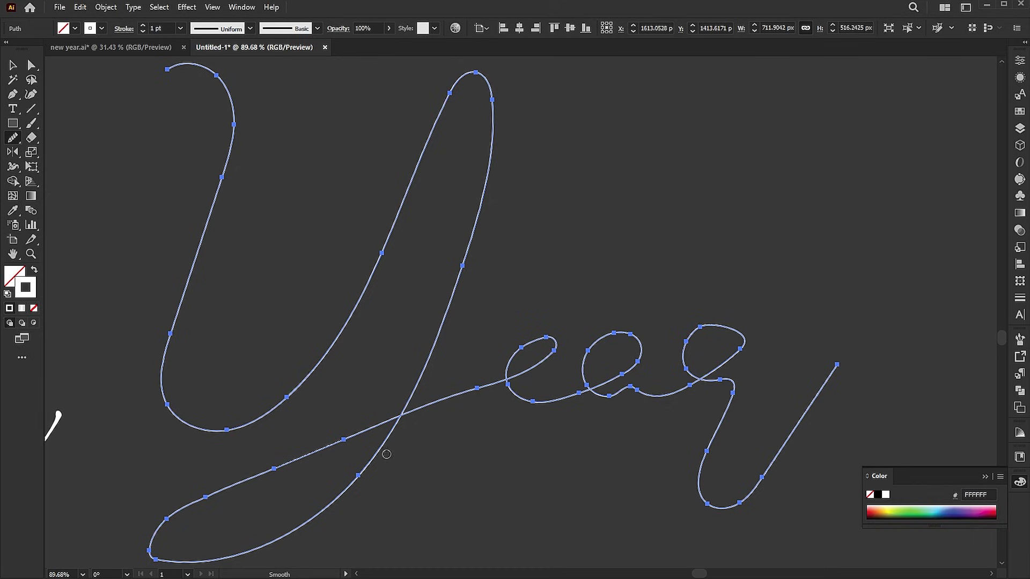
{"action": "left_click_drag", "start_coordinate": [386, 454], "coordinate": [295, 514]}
{"action": "mouse_move", "coordinate": [146, 538]}
{"action": "left_mouse_down"}
{"action": "mouse_move", "coordinate": [211, 436]}
{"action": "mouse_move", "coordinate": [349, 435]}
{"action": "left_mouse_up"}
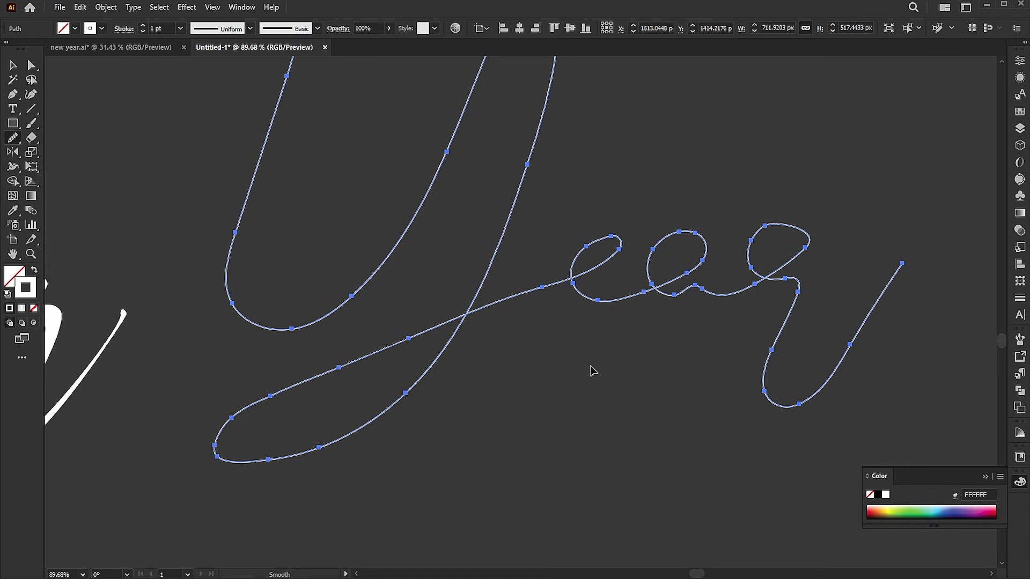
{"action": "key", "text": "v"}
{"action": "left_click", "coordinate": [616, 372]}
Draw a small circle above the end of the "Year" path and fill it with the gray-white gradient, without a stroke
{"action": "key", "text": "z"}
{"action": "left_click_drag", "start_coordinate": [645, 281], "coordinate": [508, 278]}
{"action": "left_click_drag", "start_coordinate": [632, 253], "coordinate": [534, 363]}
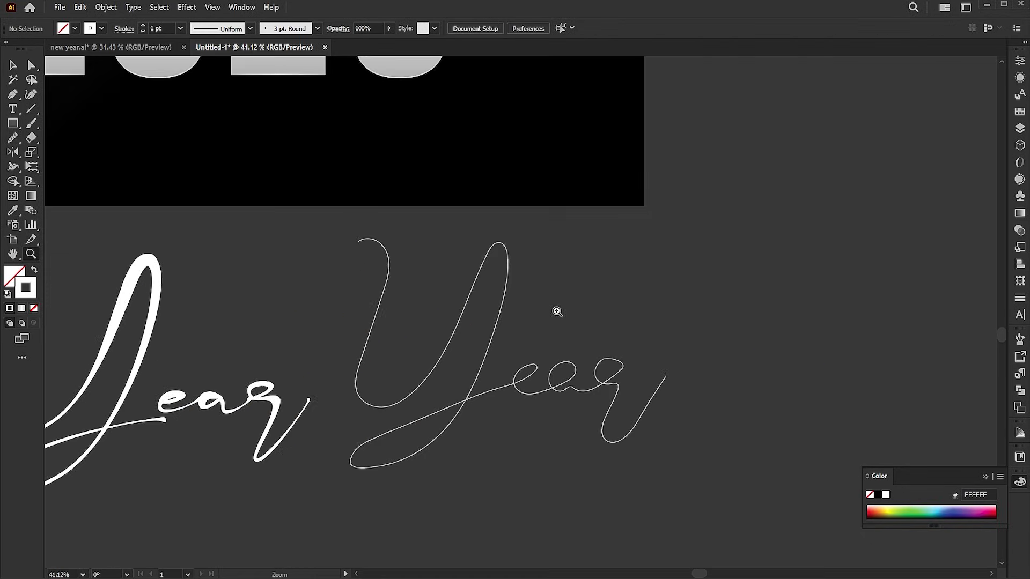
{"action": "left_click_drag", "start_coordinate": [555, 313], "coordinate": [614, 313]}
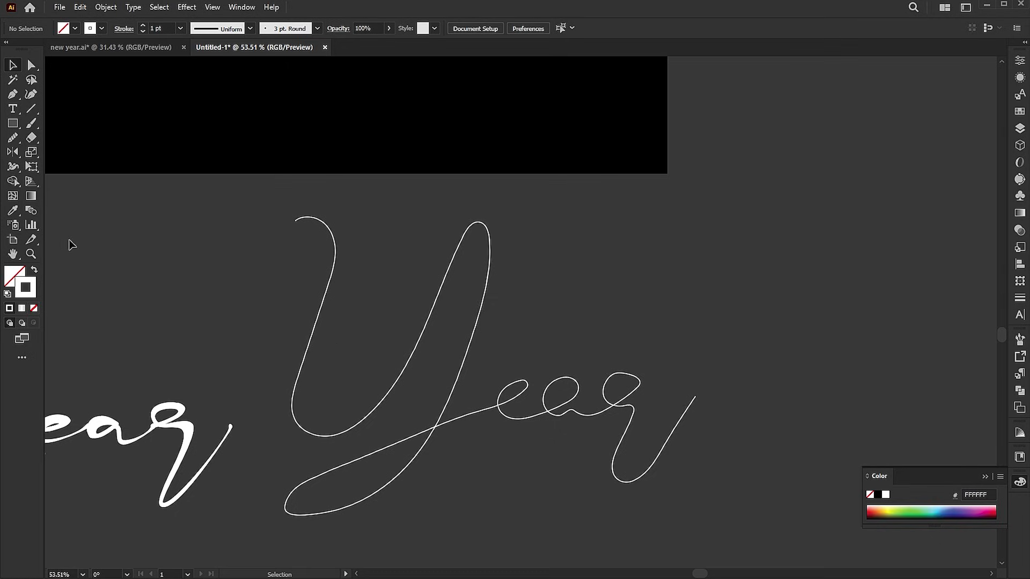
{"action": "left_click", "coordinate": [12, 124]}
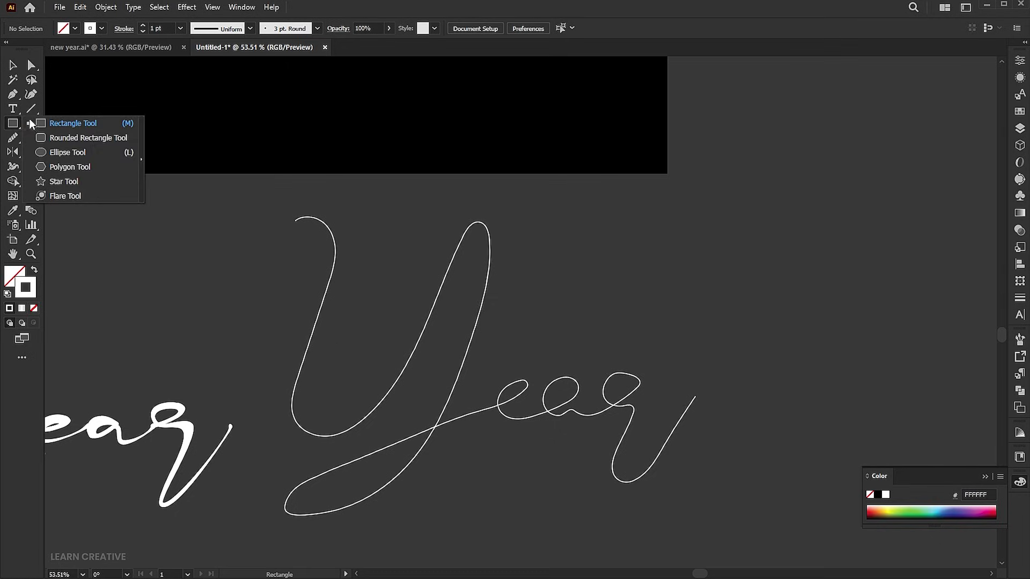
{"action": "left_click", "coordinate": [75, 153]}
{"action": "left_click_drag", "start_coordinate": [571, 199], "coordinate": [603, 230]}
{"action": "left_click", "coordinate": [34, 270]}
{"action": "left_click", "coordinate": [21, 308]}
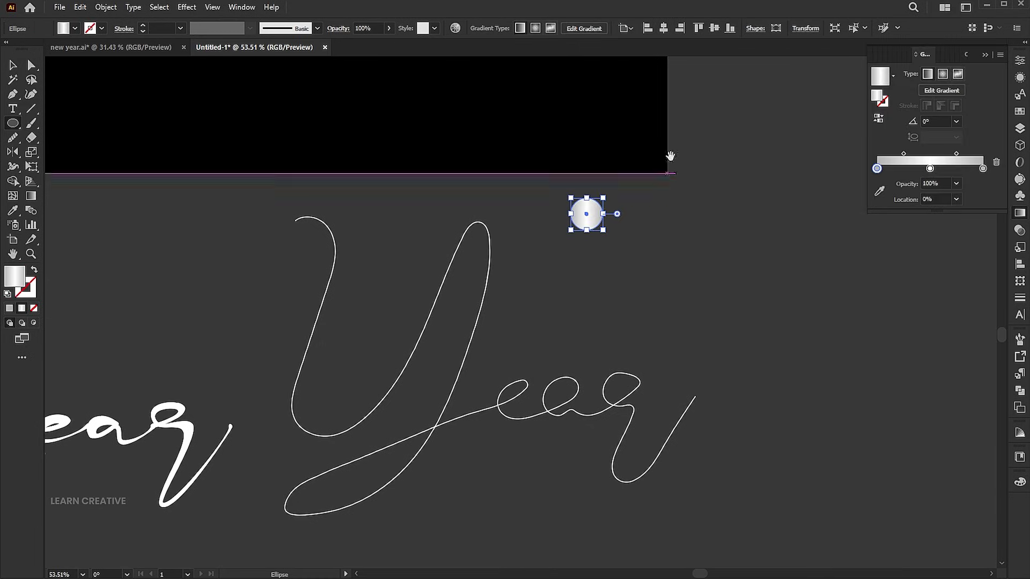
Color the circle's gradient stops from the swatches: #FD0F42 at both ends and #8E0825 in the middle, then deselect it
{"action": "scroll", "coordinate": [590, 304], "scroll_direction": "up", "scroll_amount": 5}
{"action": "left_click_drag", "start_coordinate": [590, 304], "coordinate": [552, 304]}
{"action": "scroll", "coordinate": [634, 325], "scroll_direction": "up", "scroll_amount": 3}
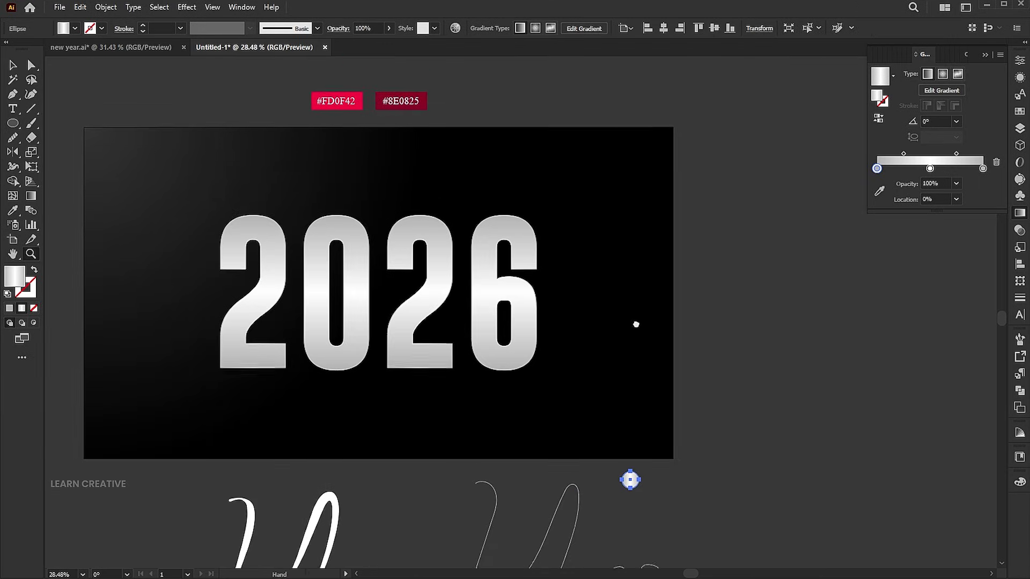
{"action": "left_click", "coordinate": [880, 192]}
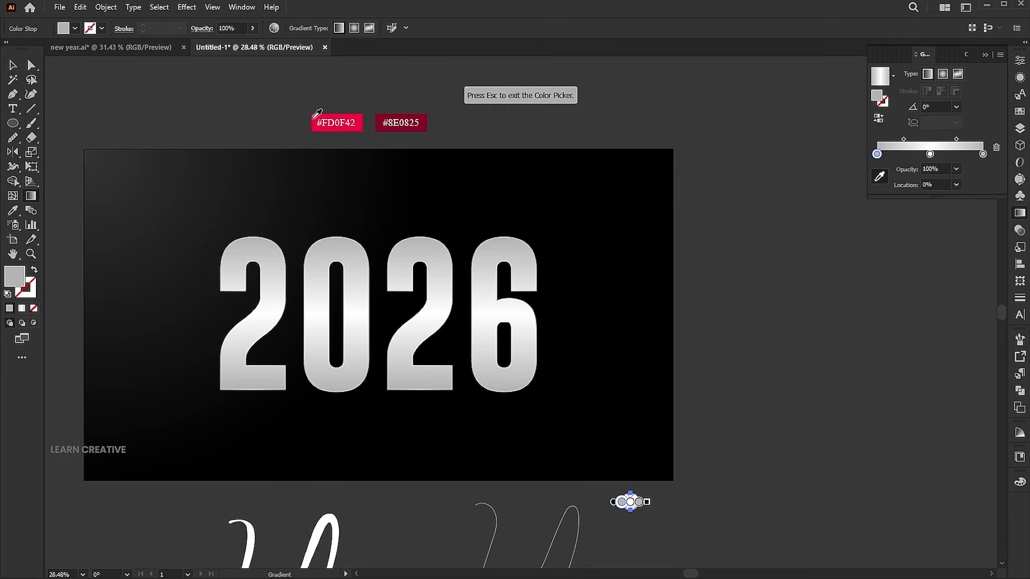
{"action": "left_click", "coordinate": [314, 117]}
{"action": "left_click", "coordinate": [930, 154]}
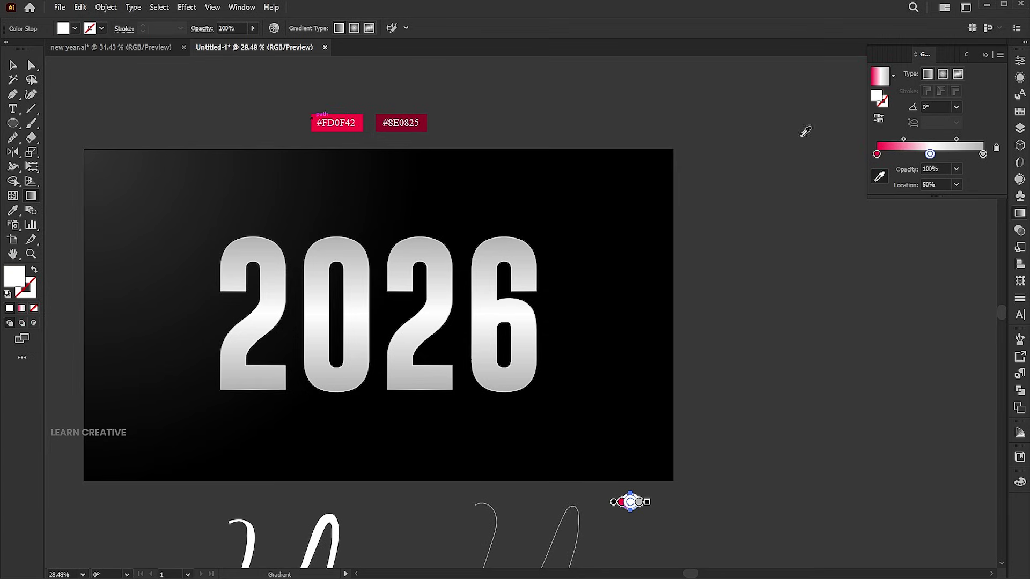
{"action": "left_click", "coordinate": [381, 116]}
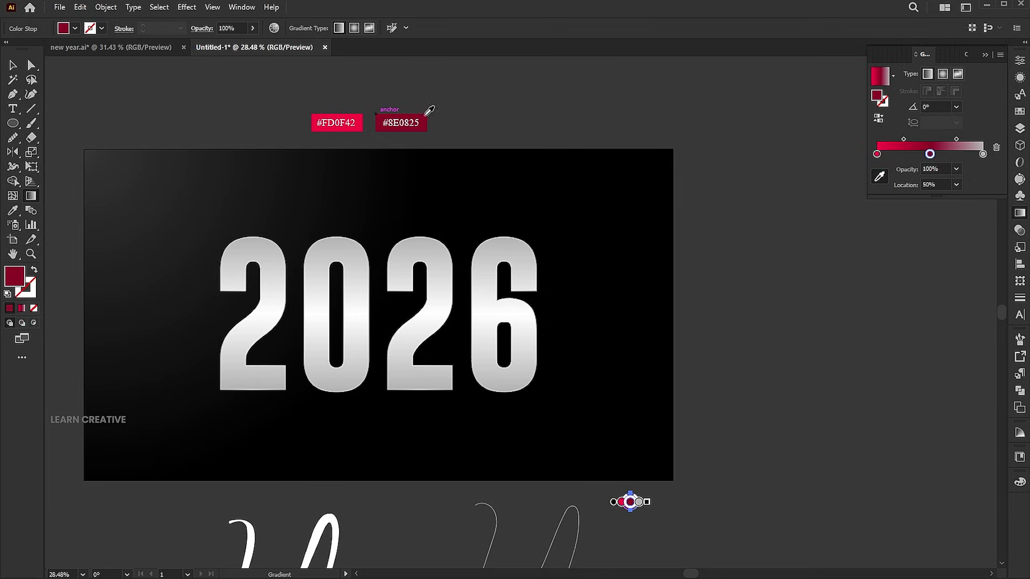
{"action": "left_click", "coordinate": [982, 154]}
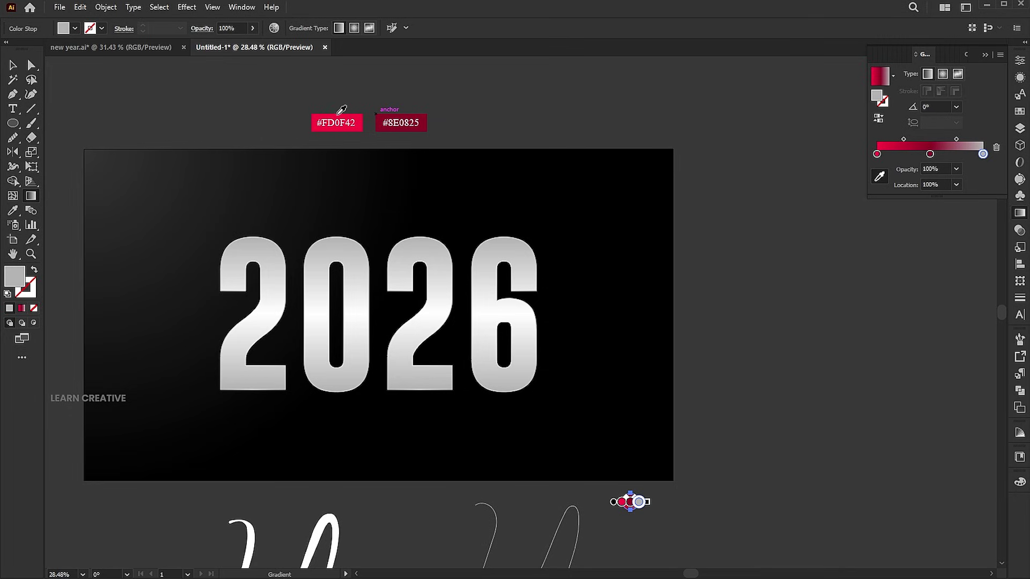
{"action": "left_click", "coordinate": [313, 115]}
{"action": "key", "text": "v"}
{"action": "left_click", "coordinate": [759, 464]}
Set the angle of the circle's red gradient to 90°
{"action": "left_click_drag", "start_coordinate": [662, 487], "coordinate": [619, 328]}
{"action": "key", "text": "z"}
{"action": "key", "text": "v"}
{"action": "left_click", "coordinate": [552, 332]}
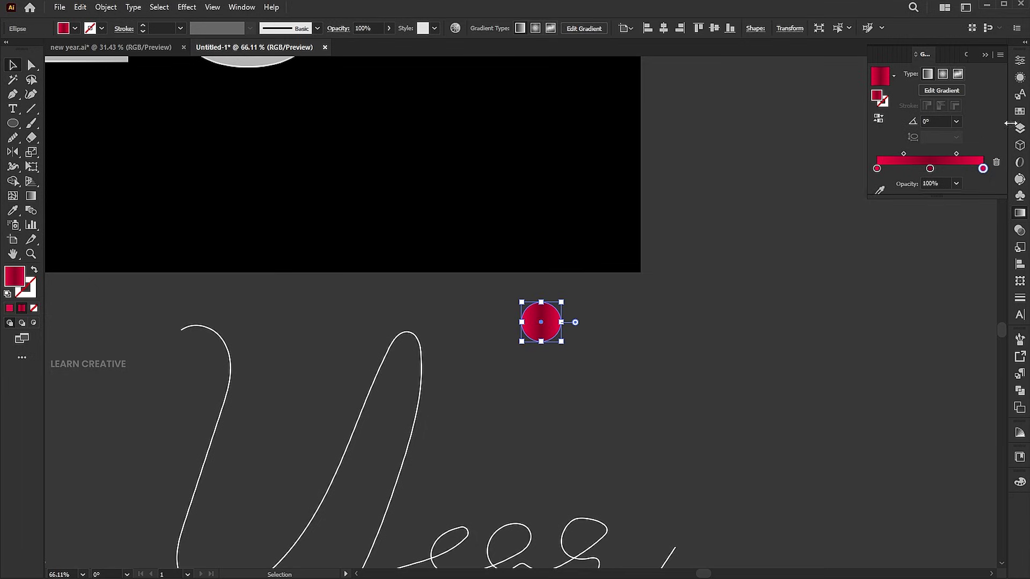
{"action": "left_click", "coordinate": [932, 121]}
{"action": "type", "text": "90"}
{"action": "left_click", "coordinate": [659, 329]}
Copy the red circle a short distance to the right and repeat the copy to form an evenly spaced row of seven
{"action": "left_click_drag", "start_coordinate": [659, 330], "coordinate": [508, 321]}
{"action": "left_click_drag", "start_coordinate": [400, 324], "coordinate": [449, 330]}
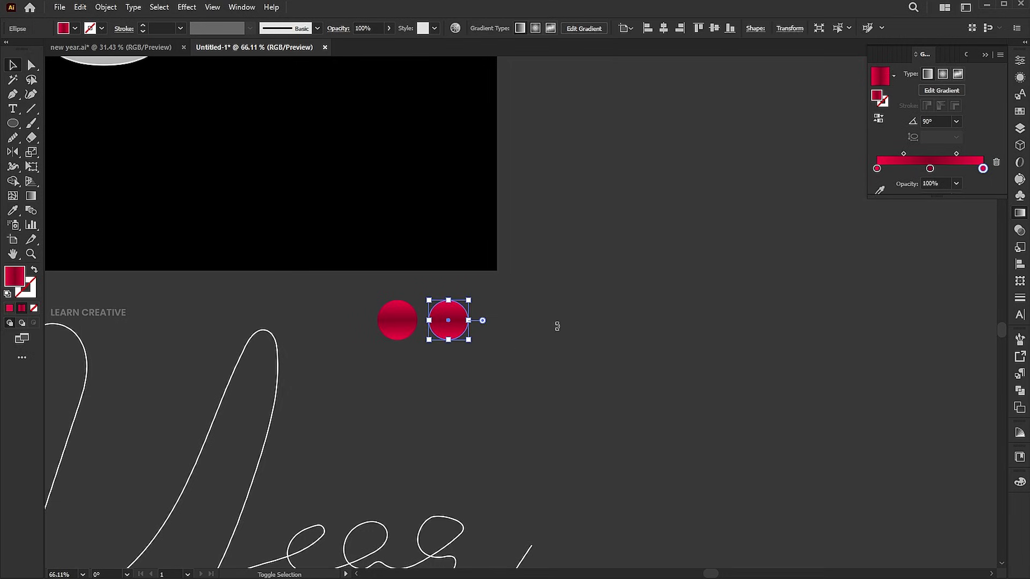
{"action": "key", "text": "ctrl+d"}
{"action": "key", "text": "ctrl+d"}
{"action": "key", "text": "ctrl+d"}
{"action": "key", "text": "ctrl+d"}
{"action": "key", "text": "ctrl+d"}
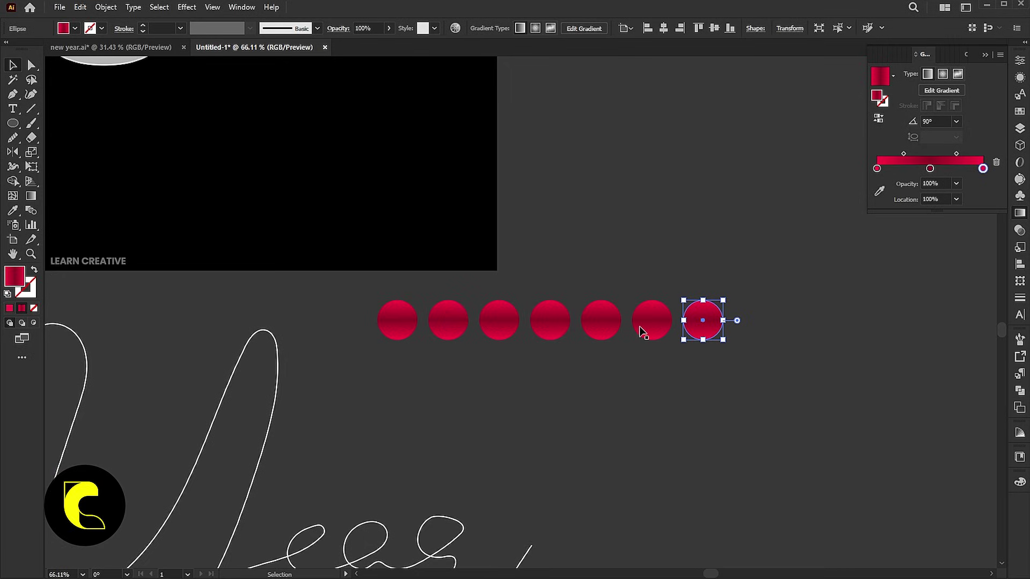
Recolor the second circle's gradient to purple-magenta by shifting its linked hues on the color wheel
{"action": "left_click", "coordinate": [461, 384]}
{"action": "left_click", "coordinate": [447, 319]}
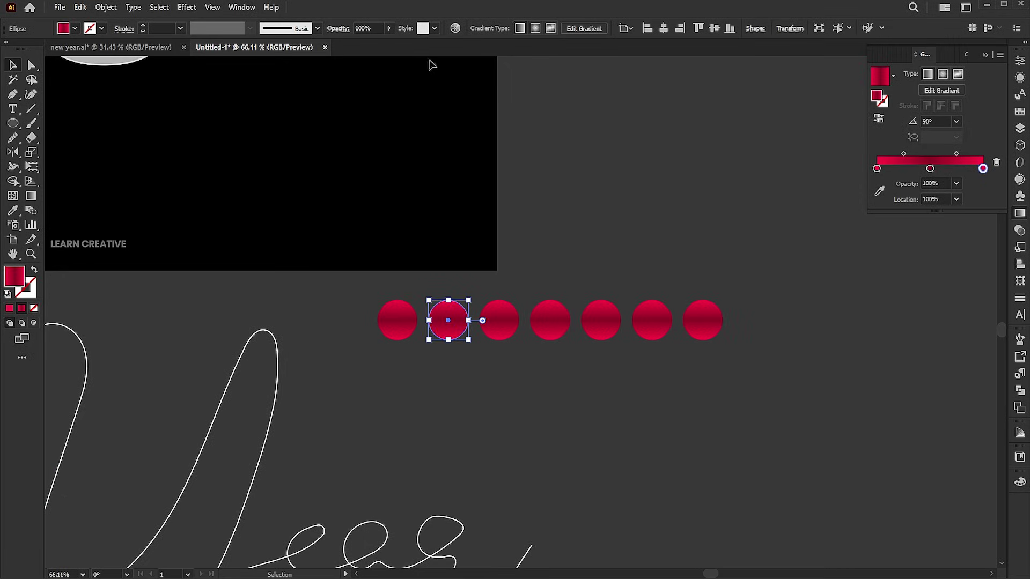
{"action": "left_click", "coordinate": [454, 29]}
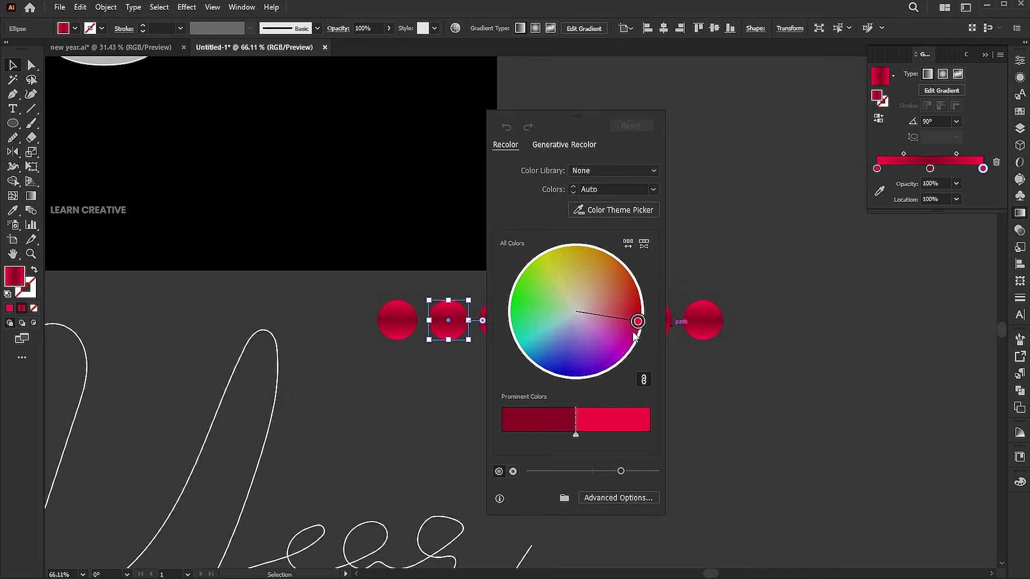
{"action": "left_click_drag", "start_coordinate": [637, 321], "coordinate": [620, 359]}
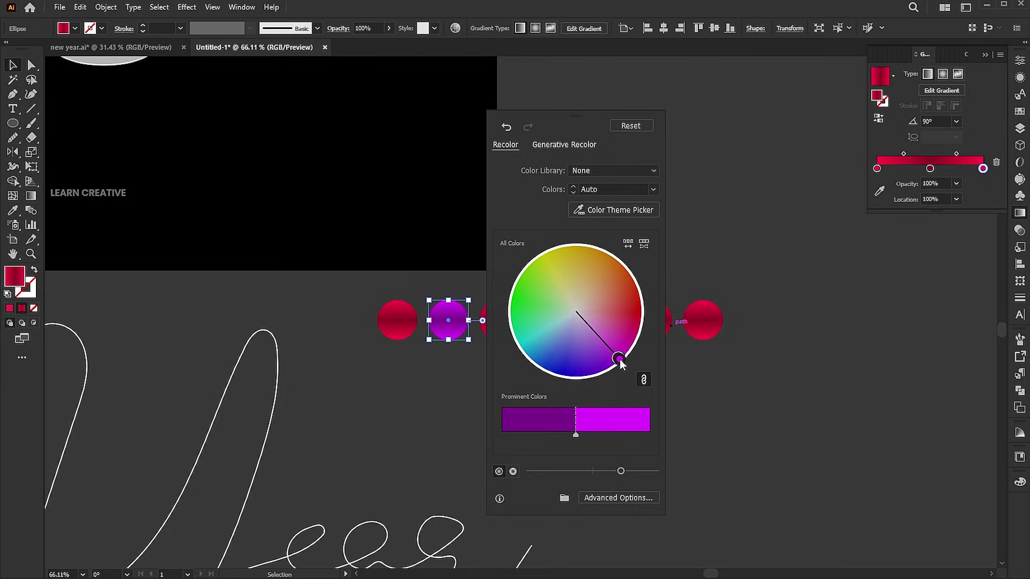
{"action": "left_click", "coordinate": [719, 367]}
Recolor the third circle's gradient to blue and the fourth's to green by shifting their linked hues on the color wheel
{"action": "left_click", "coordinate": [515, 323]}
{"action": "left_click", "coordinate": [455, 28]}
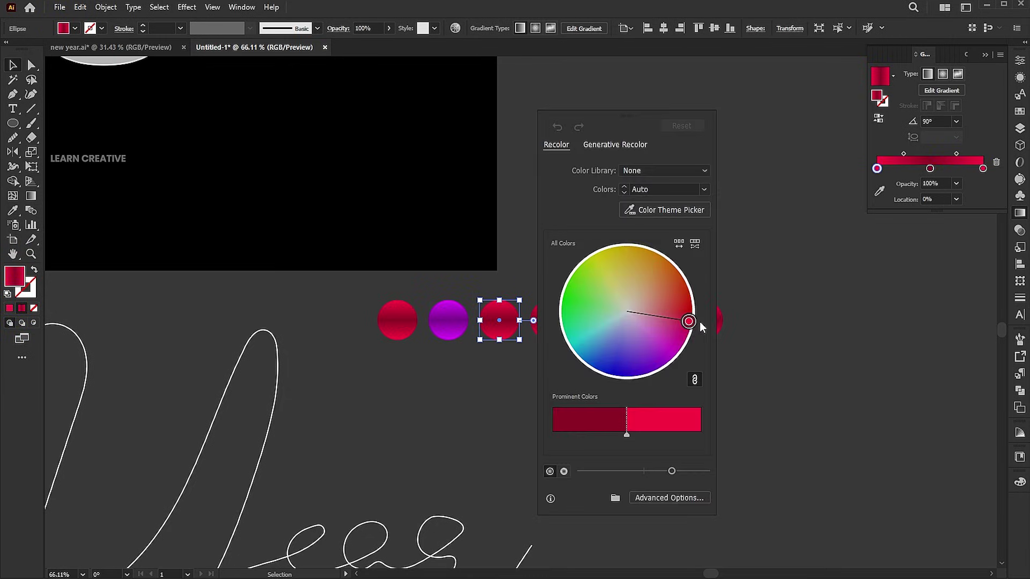
{"action": "left_click_drag", "start_coordinate": [691, 321], "coordinate": [587, 359]}
{"action": "left_click", "coordinate": [548, 320]}
{"action": "left_click", "coordinate": [548, 320]}
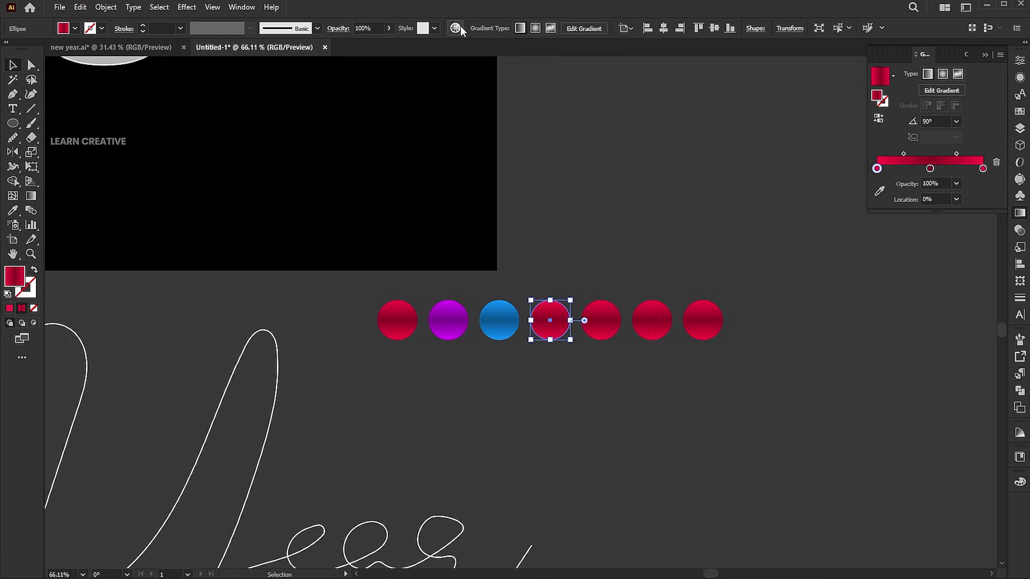
{"action": "left_click", "coordinate": [454, 28]}
{"action": "left_click_drag", "start_coordinate": [742, 320], "coordinate": [614, 319]}
Recolor the fifth circle's gradient to yellow by shifting its linked hues on the color wheel
{"action": "left_click", "coordinate": [599, 325]}
{"action": "left_click", "coordinate": [600, 322]}
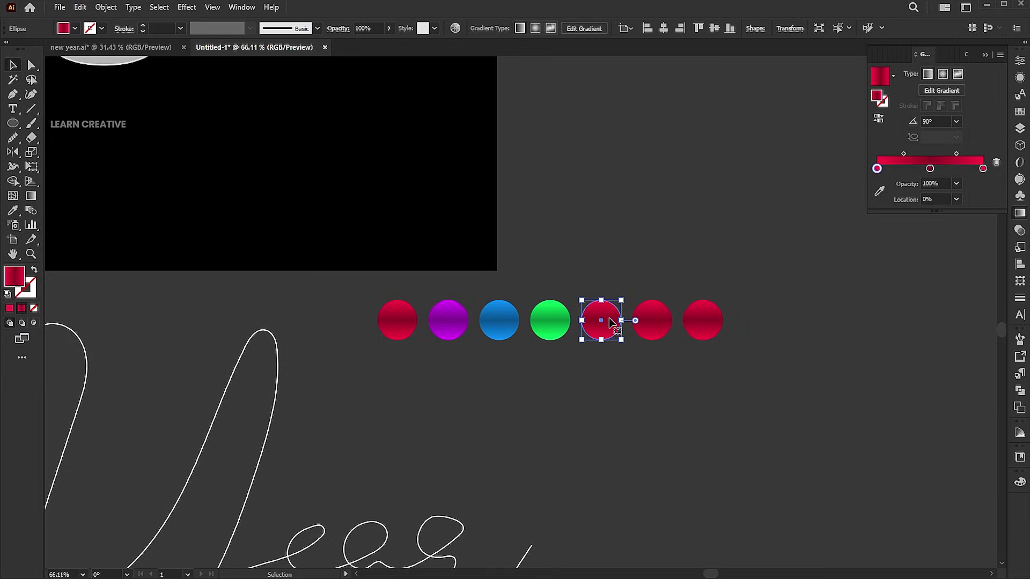
{"action": "left_click", "coordinate": [454, 28]}
{"action": "left_click_drag", "start_coordinate": [791, 318], "coordinate": [706, 248]}
Recolor the sixth circle's gradient with white stops at both ends and a gray stop in the middle
{"action": "left_click", "coordinate": [635, 325]}
{"action": "left_click", "coordinate": [647, 322]}
{"action": "double_click", "coordinate": [877, 168]}
{"action": "left_click", "coordinate": [844, 206]}
{"action": "left_click", "coordinate": [982, 168]}
{"action": "left_click", "coordinate": [852, 232]}
{"action": "left_click_drag", "start_coordinate": [930, 169], "coordinate": [944, 191]}
{"action": "key", "text": "ctrl+z"}
{"action": "key", "text": "ctrl+z"}
{"action": "double_click", "coordinate": [982, 168]}
{"action": "left_click", "coordinate": [844, 206]}
{"action": "double_click", "coordinate": [929, 169]}
{"action": "left_click", "coordinate": [894, 232]}
Shift the last circle's linked gradient hues to orange-red on the color wheel and deselect it
{"action": "left_click", "coordinate": [703, 321]}
{"action": "left_click", "coordinate": [455, 28]}
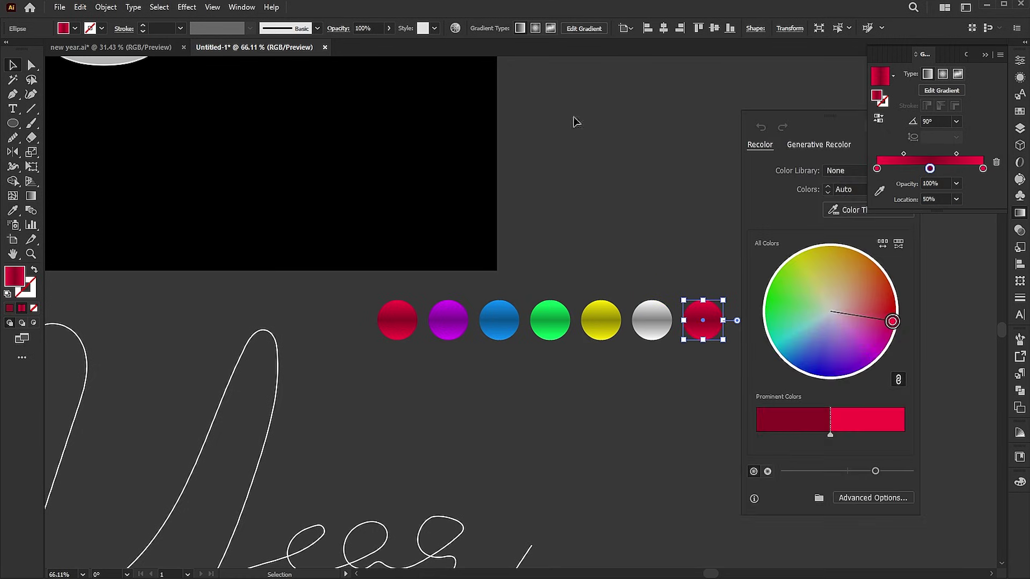
{"action": "left_click_drag", "start_coordinate": [892, 320], "coordinate": [899, 298]}
{"action": "left_click", "coordinate": [669, 413]}
Copy the row of seven colored circles to the right end to end until the sequence repeats four times
{"action": "key", "text": "z"}
{"action": "left_click_drag", "start_coordinate": [674, 349], "coordinate": [549, 358]}
{"action": "left_click_drag", "start_coordinate": [628, 340], "coordinate": [662, 348]}
{"action": "key", "text": "ctrl+d"}
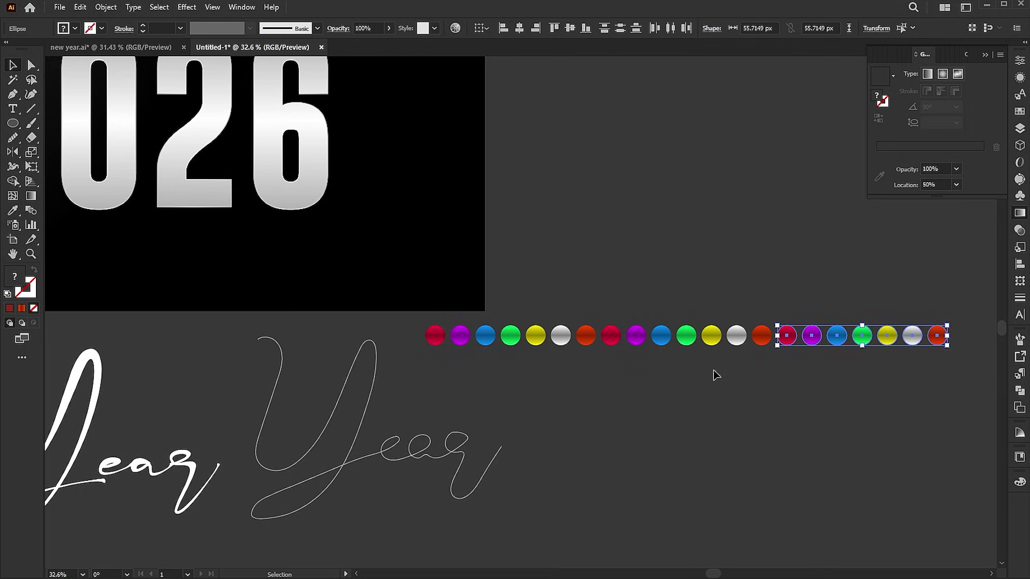
{"action": "key", "text": "z"}
{"action": "left_click_drag", "start_coordinate": [706, 377], "coordinate": [654, 370]}
{"action": "key", "text": "ctrl+d"}
Duplicate the whole long row of circles directly below the original row
{"action": "left_click_drag", "start_coordinate": [897, 401], "coordinate": [748, 411]}
{"action": "key", "text": "v"}
{"action": "left_click_drag", "start_coordinate": [938, 336], "coordinate": [403, 393]}
Make a blend from the lower row of circles and set its spacing to 250 specified steps
{"action": "left_click", "coordinate": [113, 10]}
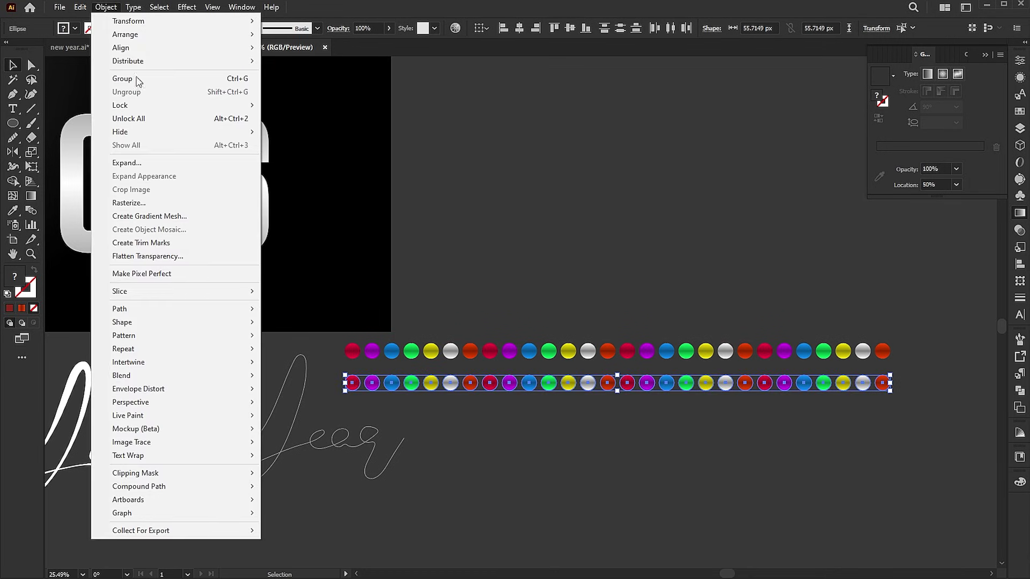
{"action": "mouse_move", "coordinate": [161, 375]}
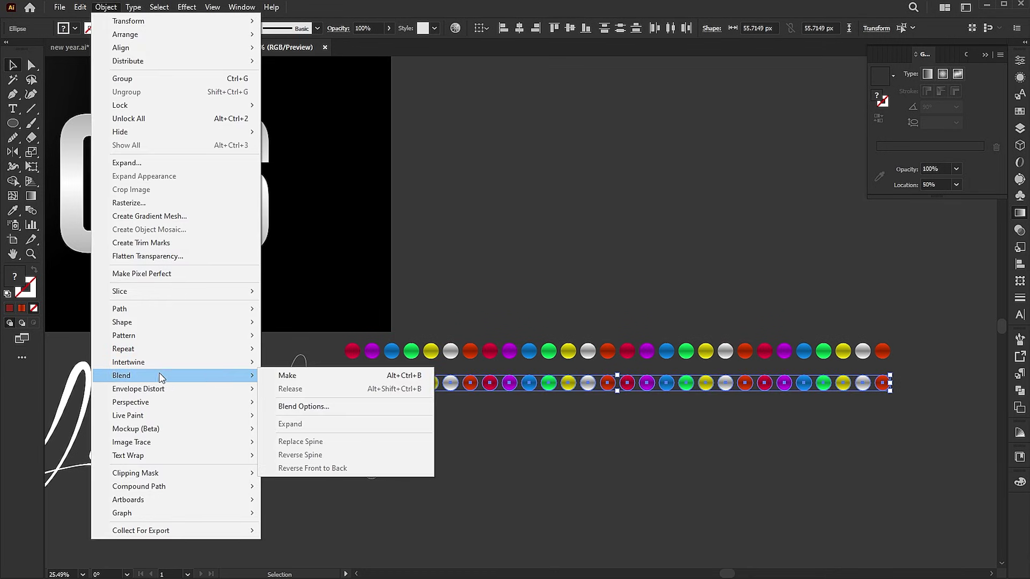
{"action": "left_click", "coordinate": [292, 370]}
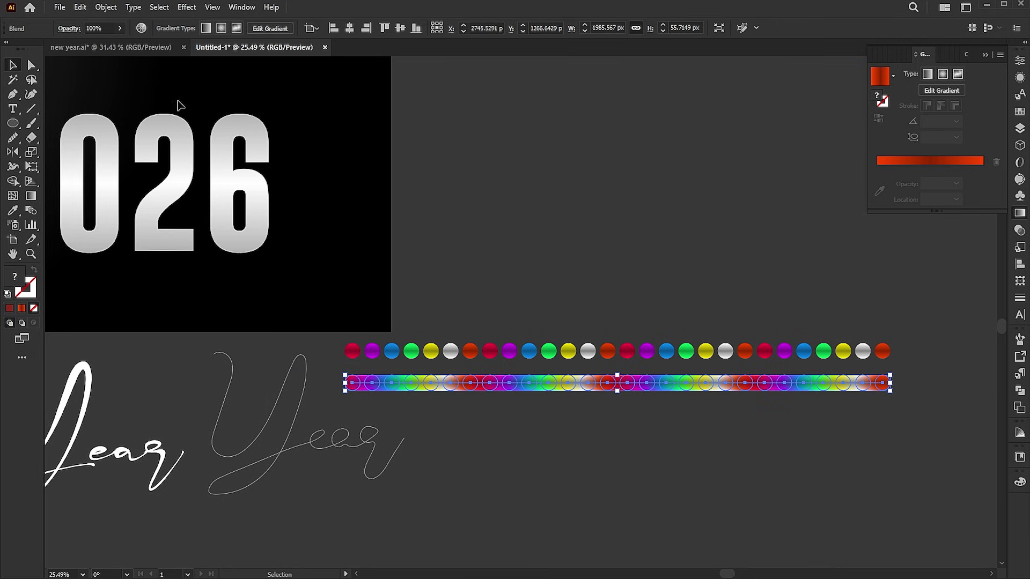
{"action": "left_click", "coordinate": [115, 8]}
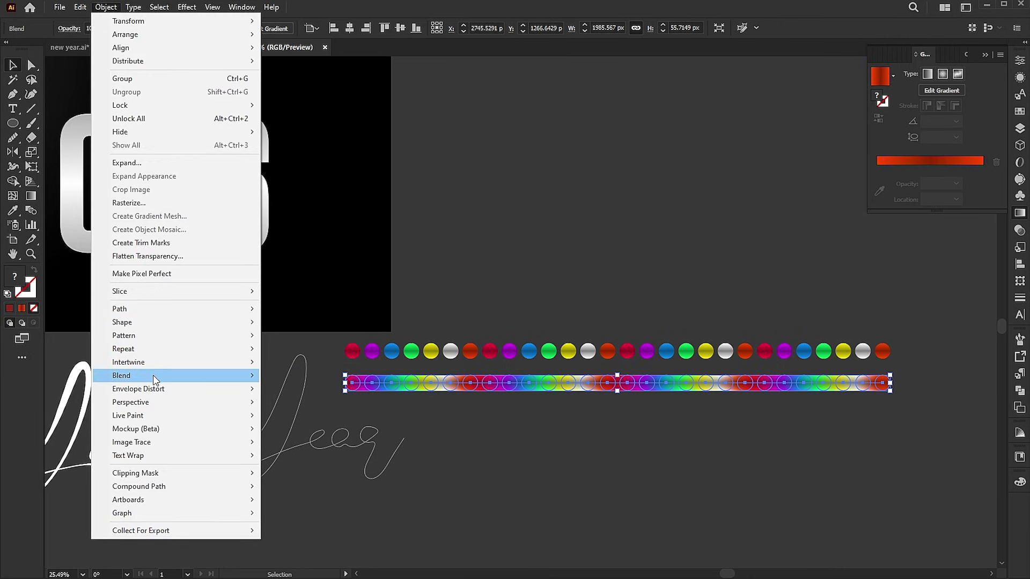
{"action": "mouse_move", "coordinate": [153, 374]}
{"action": "left_click", "coordinate": [372, 410]}
{"action": "left_click_drag", "start_coordinate": [941, 147], "coordinate": [564, 142]}
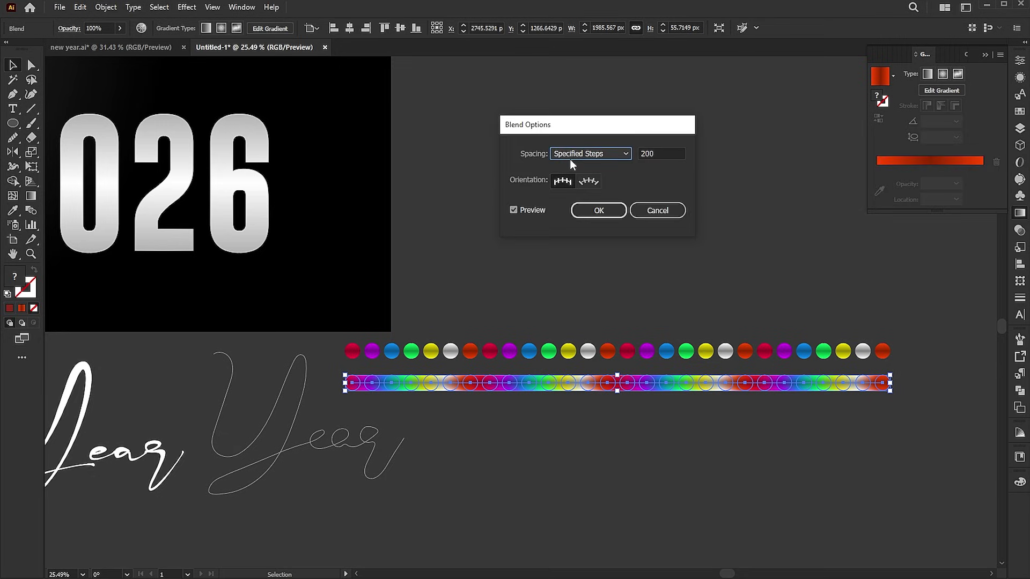
{"action": "double_click", "coordinate": [662, 153]}
{"action": "type", "text": "25"}
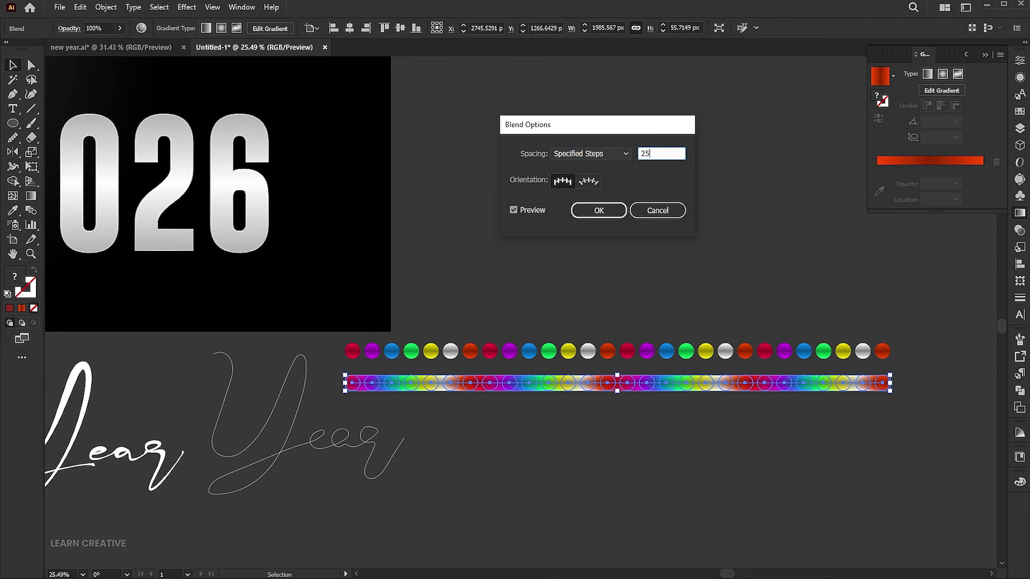
{"action": "type", "text": "0"}
{"action": "key", "text": "Return"}
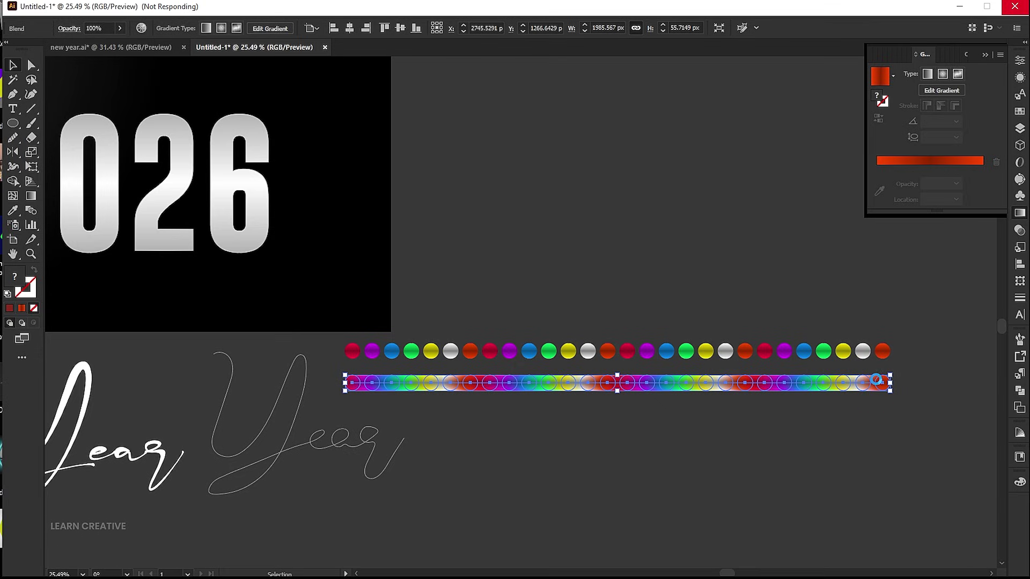
Scale the rainbow blend down proportionally to about 1386 px wide and deselect it
{"action": "left_click_drag", "start_coordinate": [890, 383], "coordinate": [726, 384]}
{"action": "left_click_drag", "start_coordinate": [463, 426], "coordinate": [718, 454]}
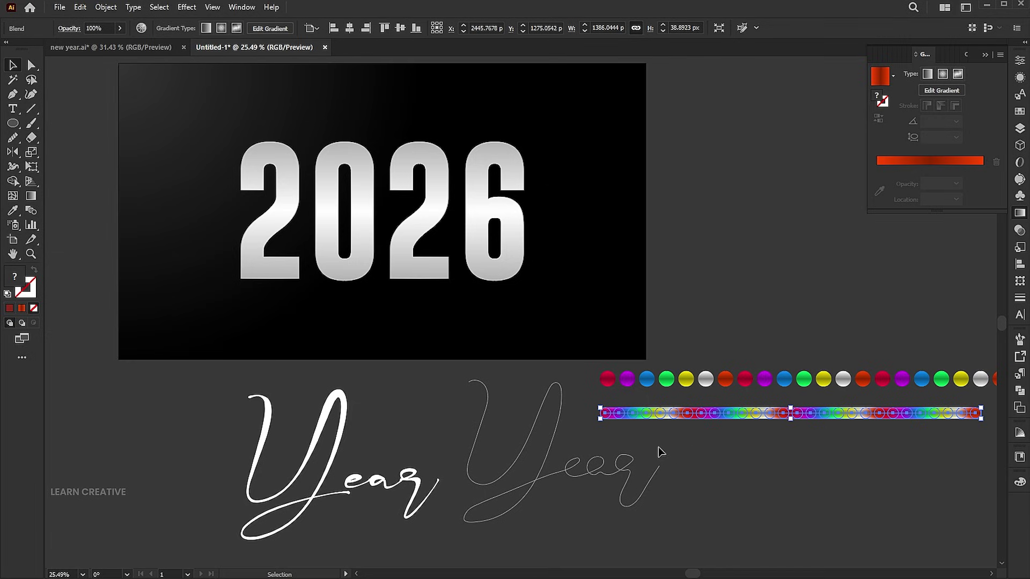
{"action": "key", "text": "ctrl+shift+a"}
Move the thin traced "Year" path onto the 2026 numerals and enlarge it proportionally to span most of their width
{"action": "scroll", "coordinate": [582, 467], "scroll_direction": "up", "scroll_amount": 1}
{"action": "left_click_drag", "start_coordinate": [577, 466], "coordinate": [466, 298]}
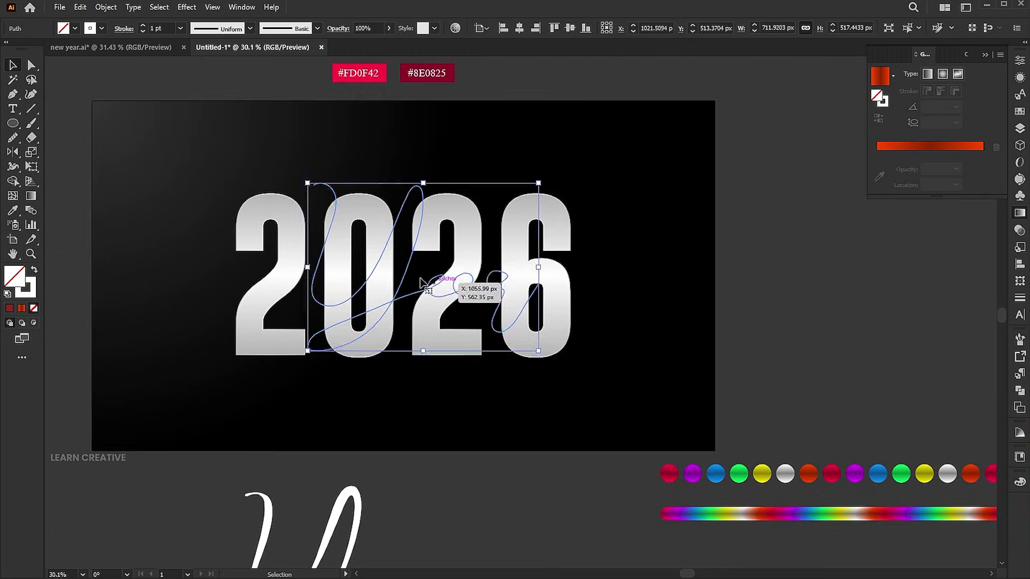
{"action": "left_click_drag", "start_coordinate": [406, 262], "coordinate": [459, 262]}
{"action": "key", "text": "v"}
{"action": "left_click_drag", "start_coordinate": [591, 269], "coordinate": [611, 267]}
{"action": "left_click_drag", "start_coordinate": [490, 313], "coordinate": [461, 310]}
Reposition the end anchor of the "Year" path's final tail and remove the excess anchor along the tail
{"action": "key", "text": "a"}
{"action": "left_click", "coordinate": [571, 295]}
{"action": "left_click_drag", "start_coordinate": [573, 298], "coordinate": [591, 295]}
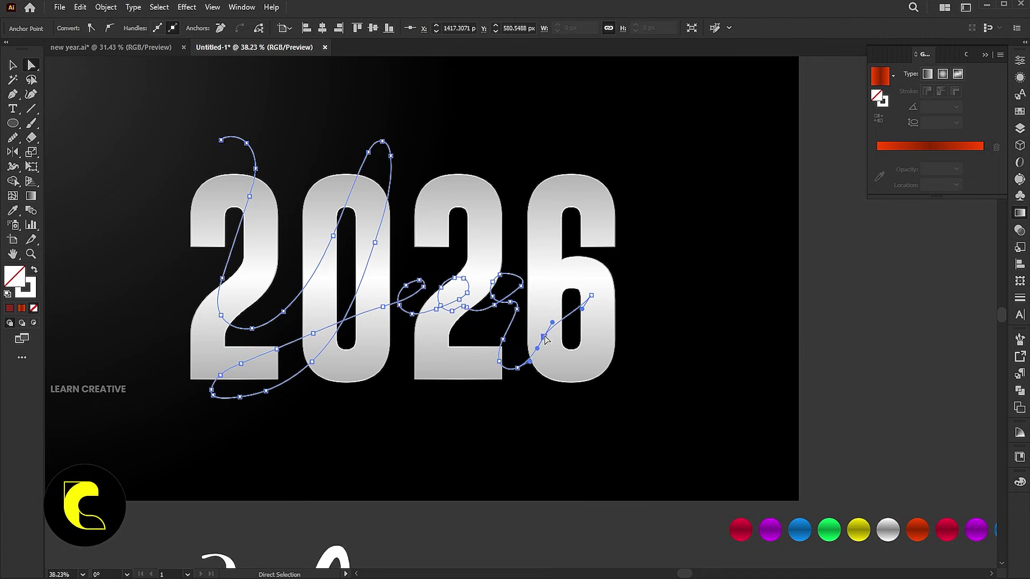
{"action": "left_click", "coordinate": [220, 28]}
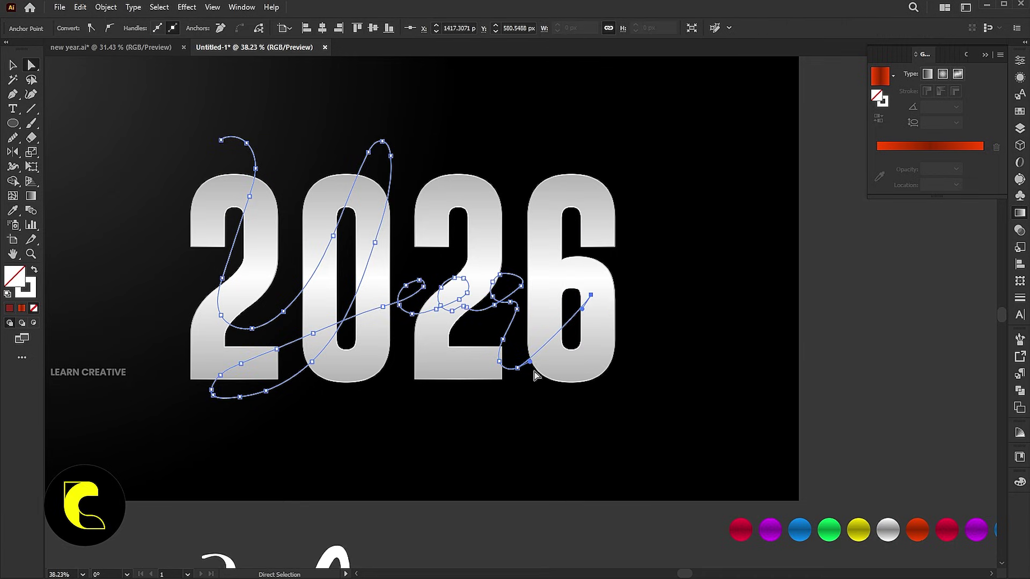
Adjust the anchor on the connecting stroke between the "a" and "r", then deselect the path
{"action": "left_click", "coordinate": [494, 305]}
{"action": "left_click_drag", "start_coordinate": [494, 305], "coordinate": [496, 307]}
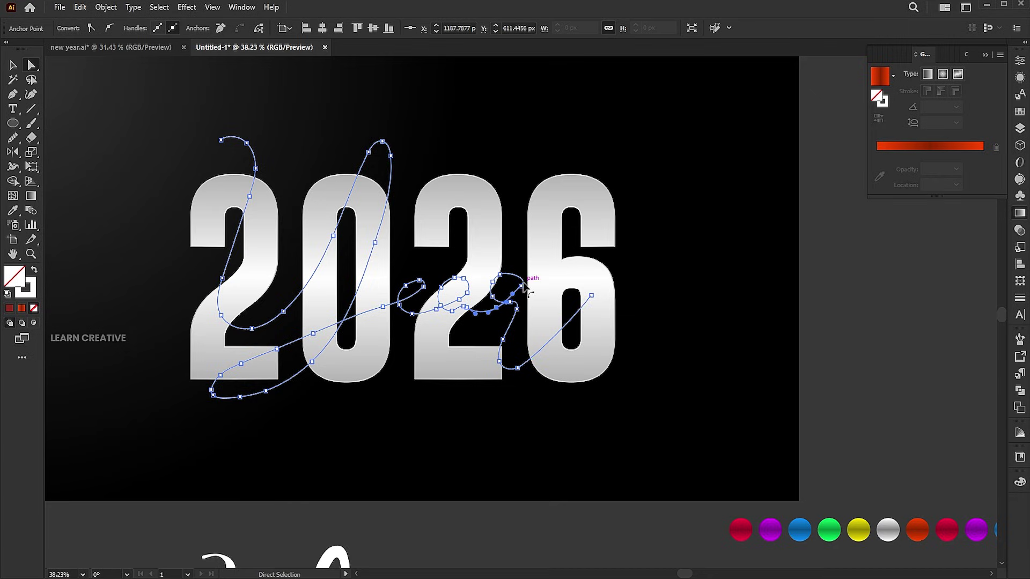
{"action": "key", "text": "v"}
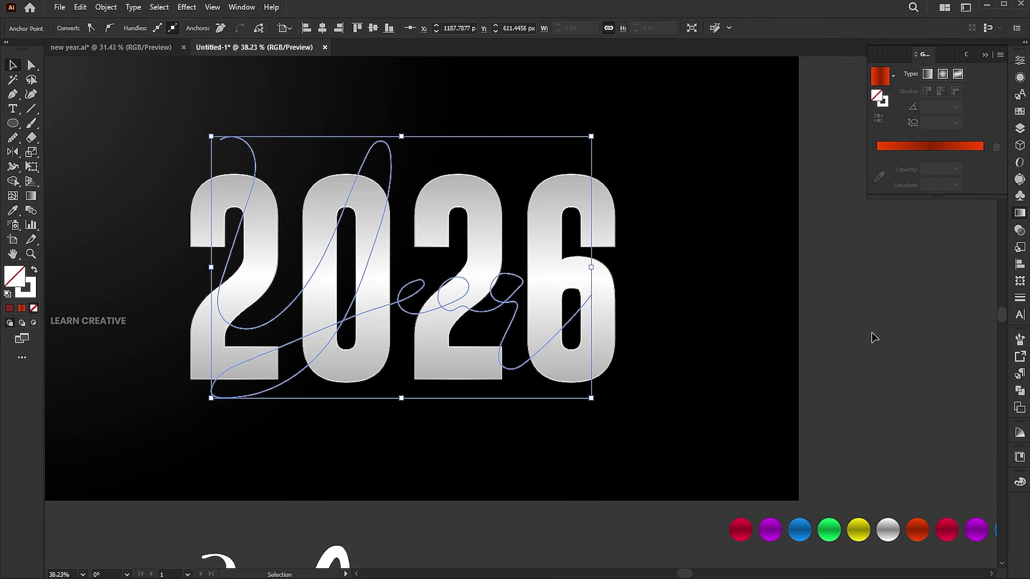
{"action": "left_click", "coordinate": [873, 340]}
Select the "Year" path and smooth the stroke linking the Y to the "e" with the Smooth tool
{"action": "left_click", "coordinate": [394, 161]}
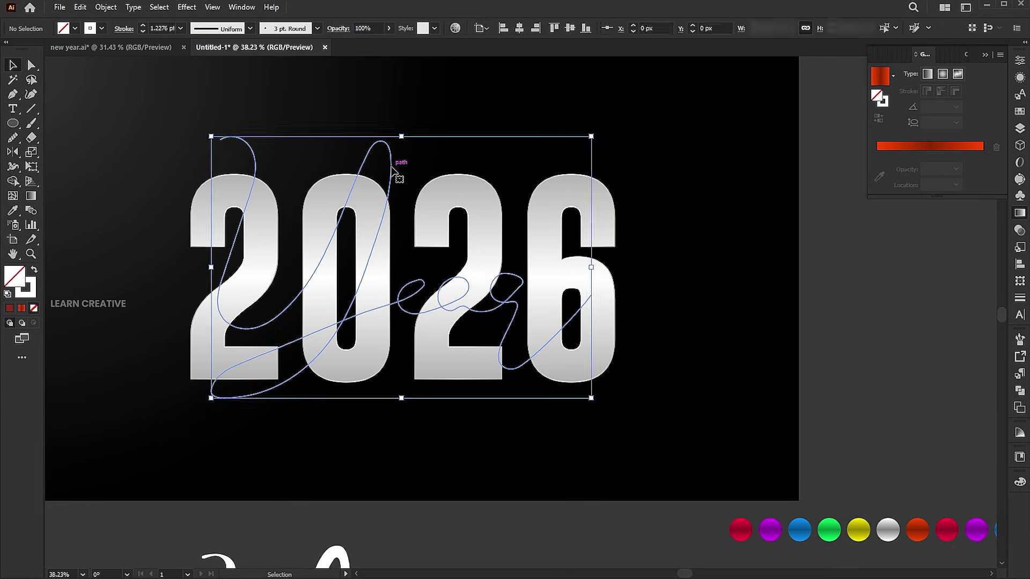
{"action": "key", "text": "ctrl+0"}
{"action": "left_click_drag", "start_coordinate": [15, 147], "coordinate": [82, 159]}
{"action": "left_click", "coordinate": [336, 410]}
{"action": "mouse_move", "coordinate": [336, 446]}
{"action": "left_mouse_down"}
{"action": "mouse_move", "coordinate": [315, 419]}
{"action": "mouse_move", "coordinate": [328, 406]}
{"action": "mouse_move", "coordinate": [426, 361]}
{"action": "mouse_move", "coordinate": [466, 355]}
{"action": "left_mouse_up"}
{"action": "left_click_drag", "start_coordinate": [530, 330], "coordinate": [531, 332]}
Lower the anchor on the Y's crossing stroke and reshape the top of the "e" loop by moving its anchors
{"action": "key", "text": "a"}
{"action": "left_click_drag", "start_coordinate": [426, 365], "coordinate": [423, 387]}
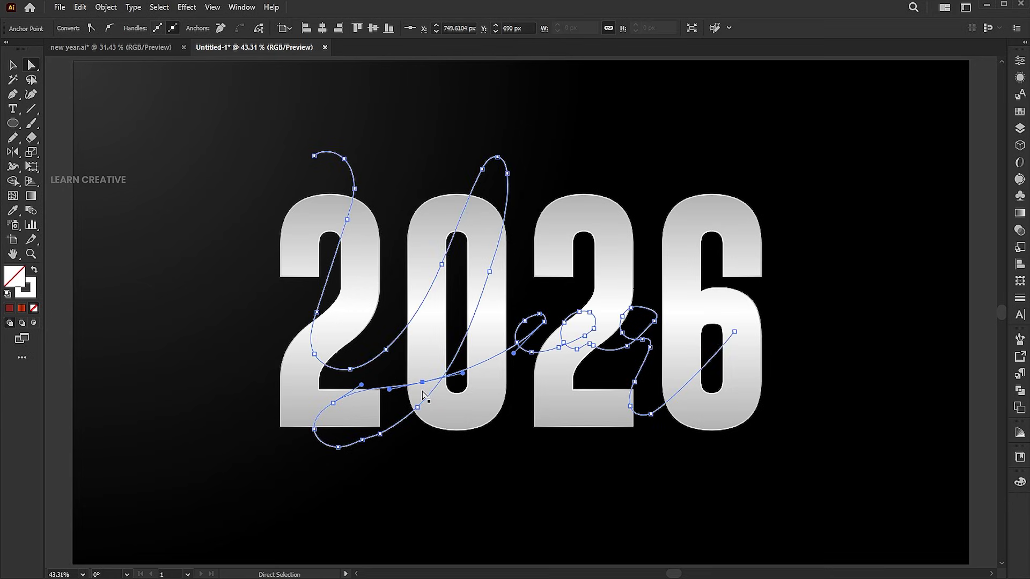
{"action": "left_click", "coordinate": [525, 324]}
{"action": "left_click", "coordinate": [539, 315]}
{"action": "left_click", "coordinate": [544, 322], "text": "shift"}
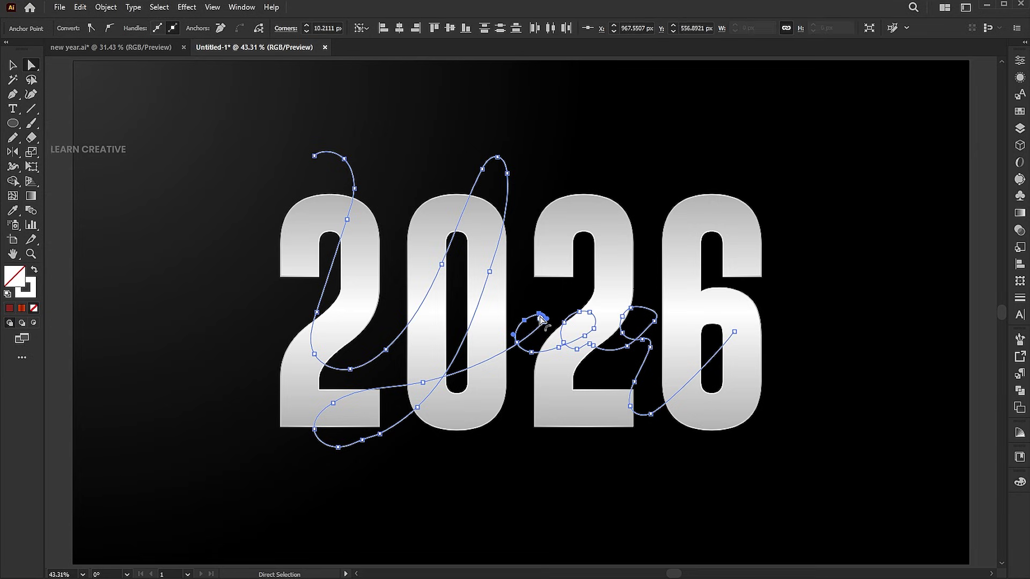
{"action": "left_click_drag", "start_coordinate": [540, 318], "coordinate": [523, 319]}
{"action": "key", "text": "v"}
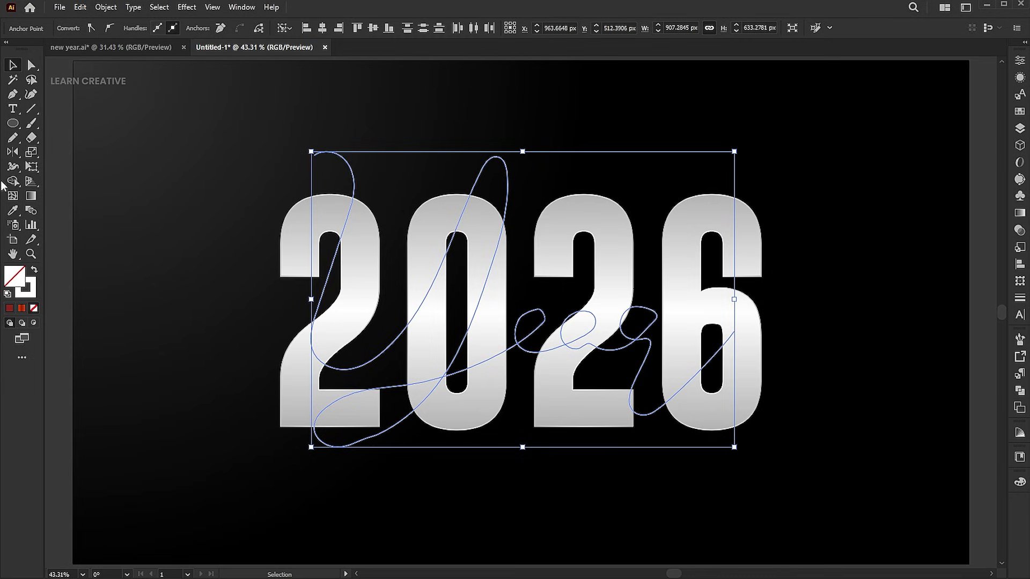
Smooth the Y's lower loop and crossing stroke with the Smooth tool and deselect the path
{"action": "mouse_move", "coordinate": [12, 138]}
{"action": "left_mouse_down"}
{"action": "mouse_move", "coordinate": [42, 150]}
{"action": "mouse_move", "coordinate": [48, 165]}
{"action": "left_mouse_up"}
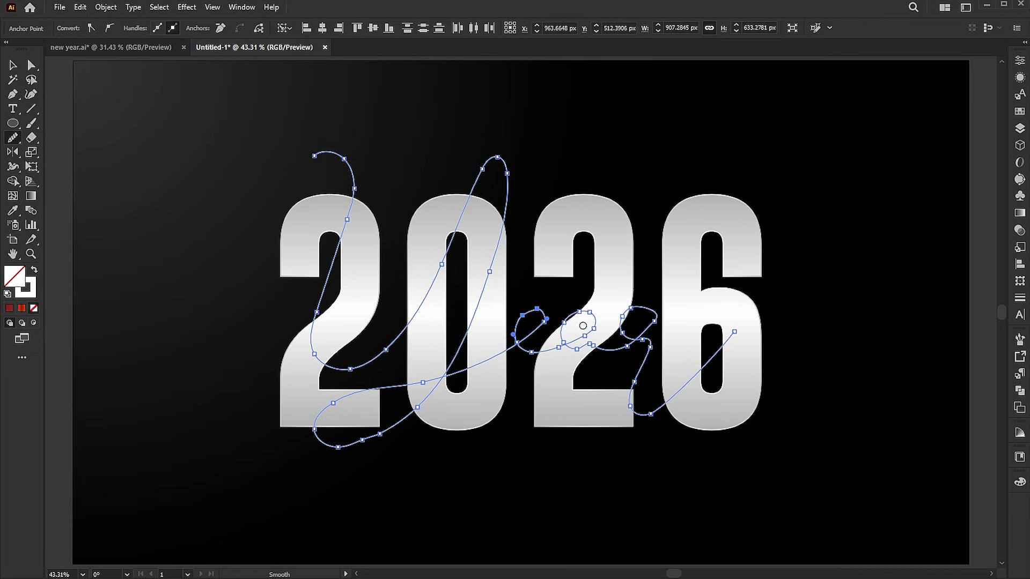
{"action": "mouse_move", "coordinate": [352, 390]}
{"action": "left_mouse_down"}
{"action": "mouse_move", "coordinate": [314, 444]}
{"action": "mouse_move", "coordinate": [390, 431]}
{"action": "left_mouse_up"}
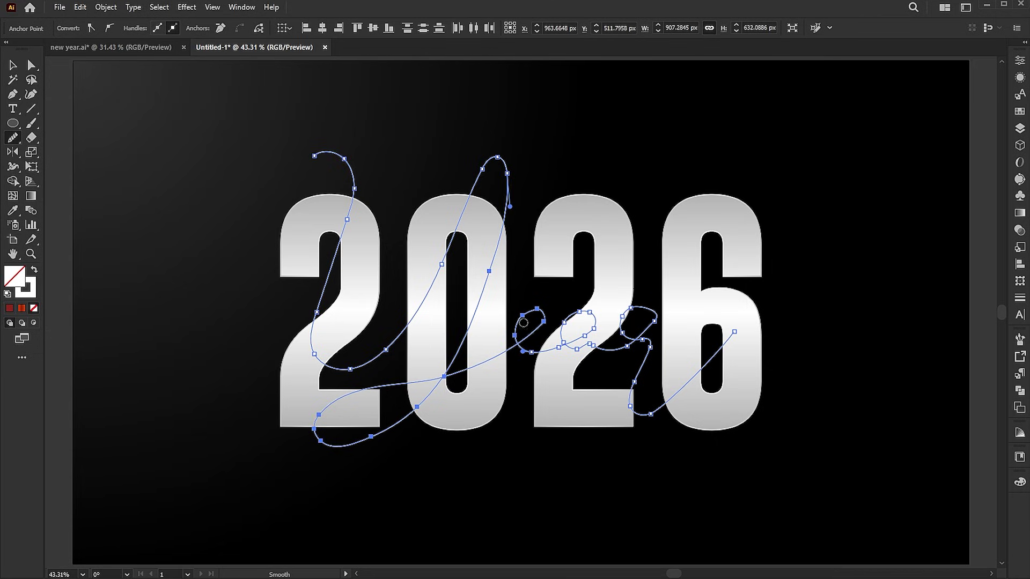
{"action": "key", "text": "v"}
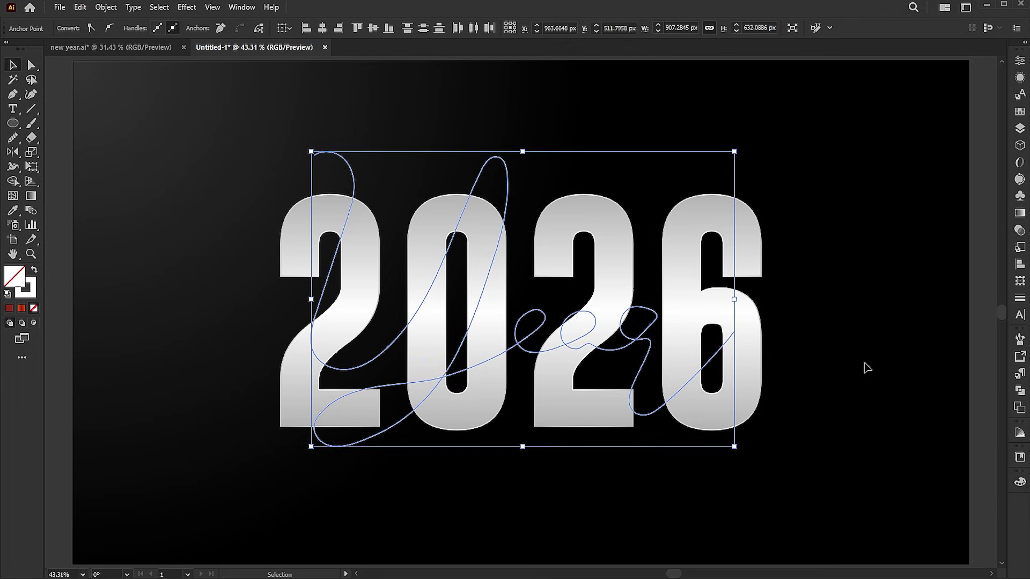
{"action": "left_click", "coordinate": [844, 354]}
Replace the rainbow blend's spine with the "Year" path over the numerals and deselect the result
{"action": "key", "text": "z"}
{"action": "left_click", "coordinate": [555, 299], "text": "alt"}
{"action": "left_click_drag", "start_coordinate": [678, 383], "coordinate": [644, 240]}
{"action": "left_click", "coordinate": [643, 370], "text": "alt"}
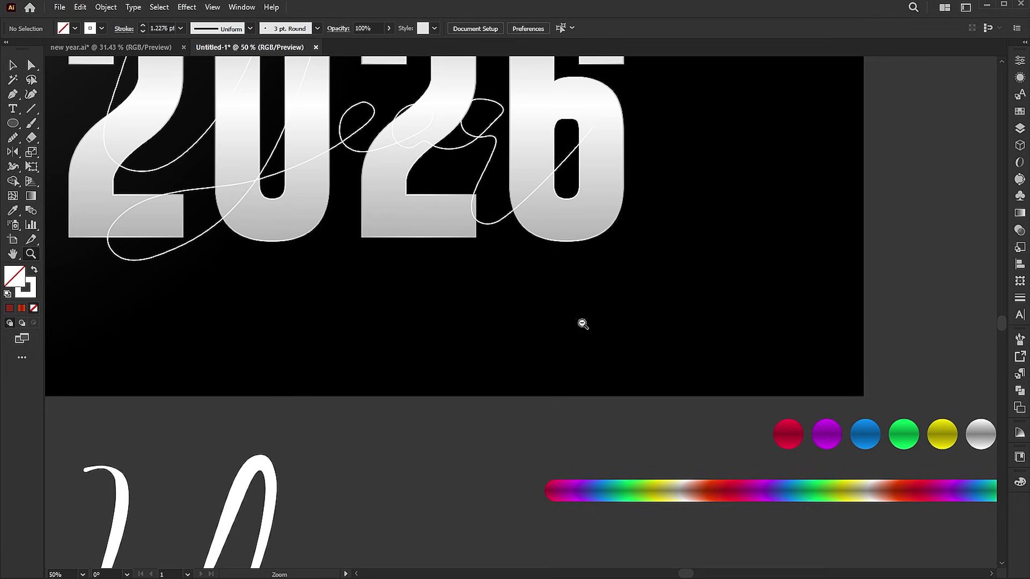
{"action": "left_click", "coordinate": [575, 336], "text": "alt"}
{"action": "scroll", "coordinate": [586, 324], "scroll_direction": "up", "scroll_amount": 3}
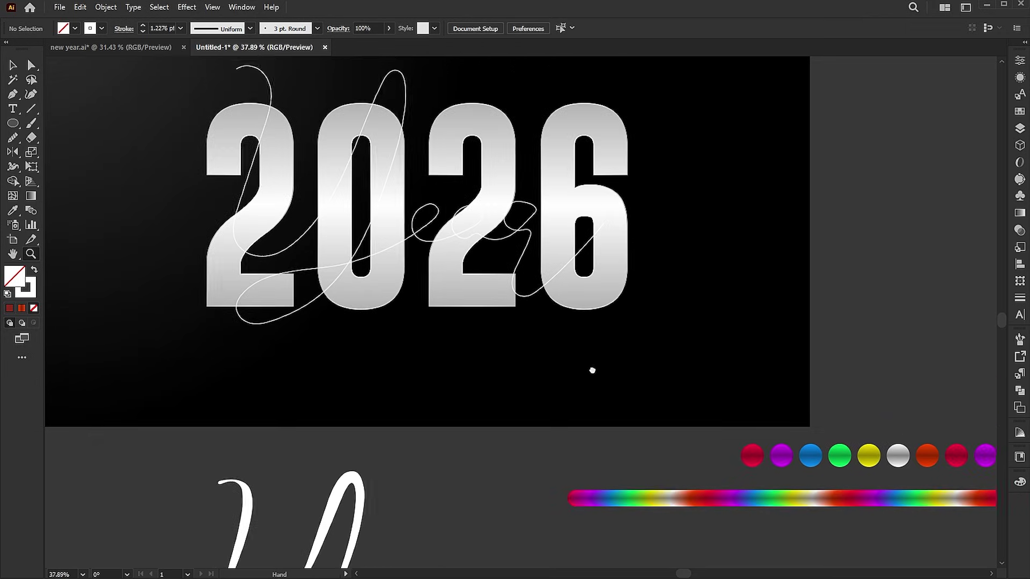
{"action": "key", "text": "v"}
{"action": "left_click", "coordinate": [643, 507]}
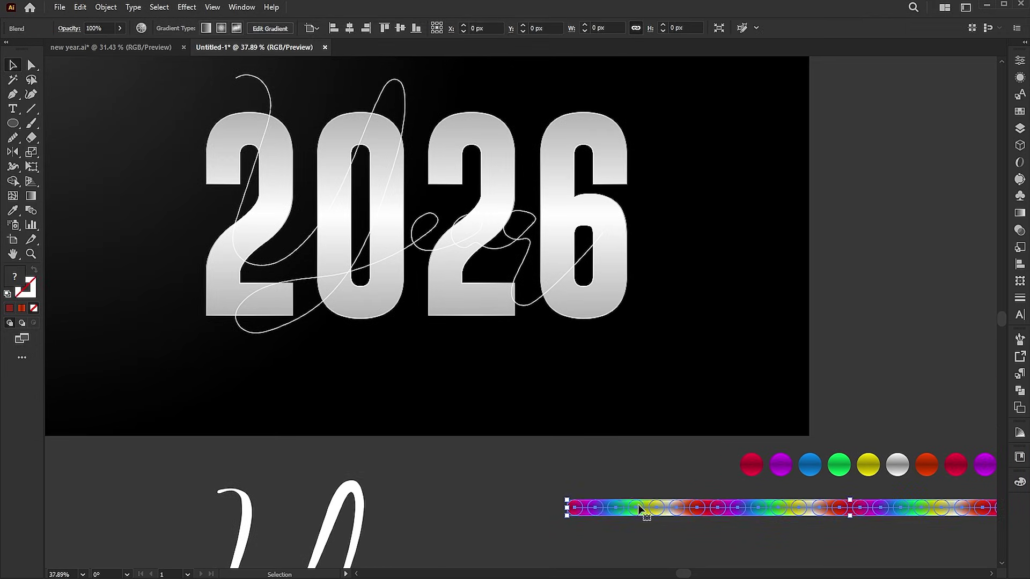
{"action": "left_click", "coordinate": [419, 252], "text": "shift"}
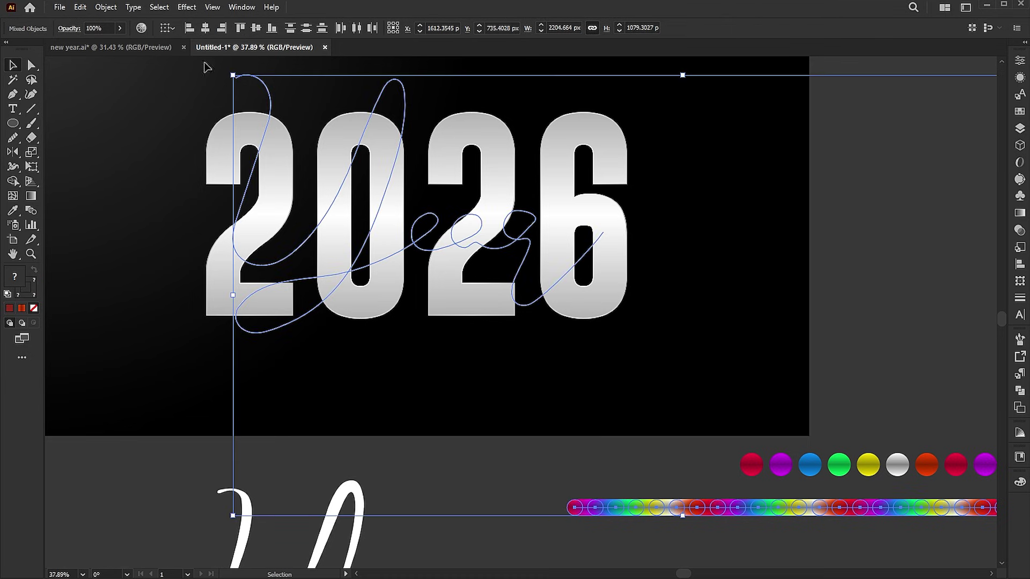
{"action": "left_click", "coordinate": [107, 8]}
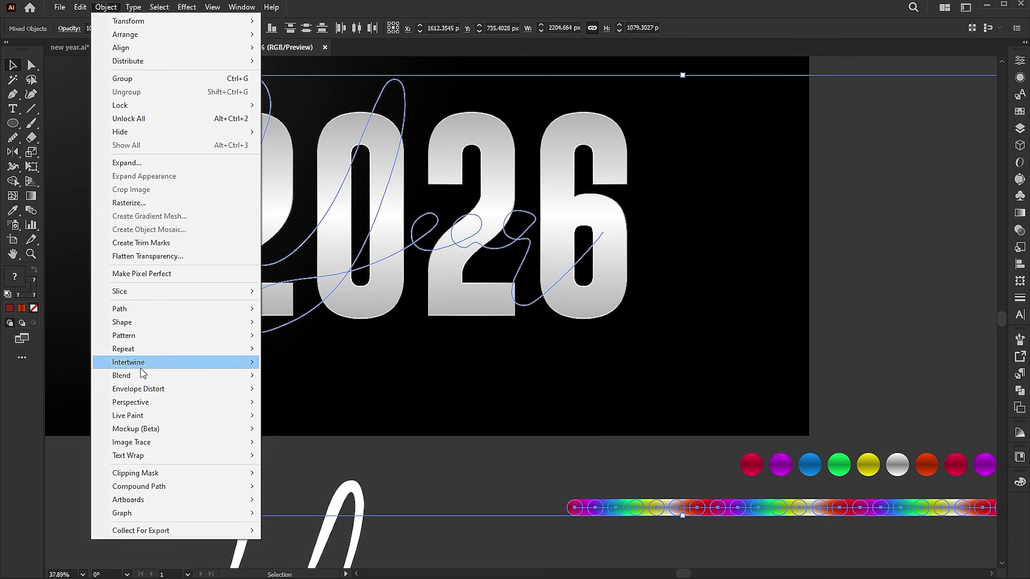
{"action": "mouse_move", "coordinate": [143, 379]}
{"action": "left_click", "coordinate": [322, 441]}
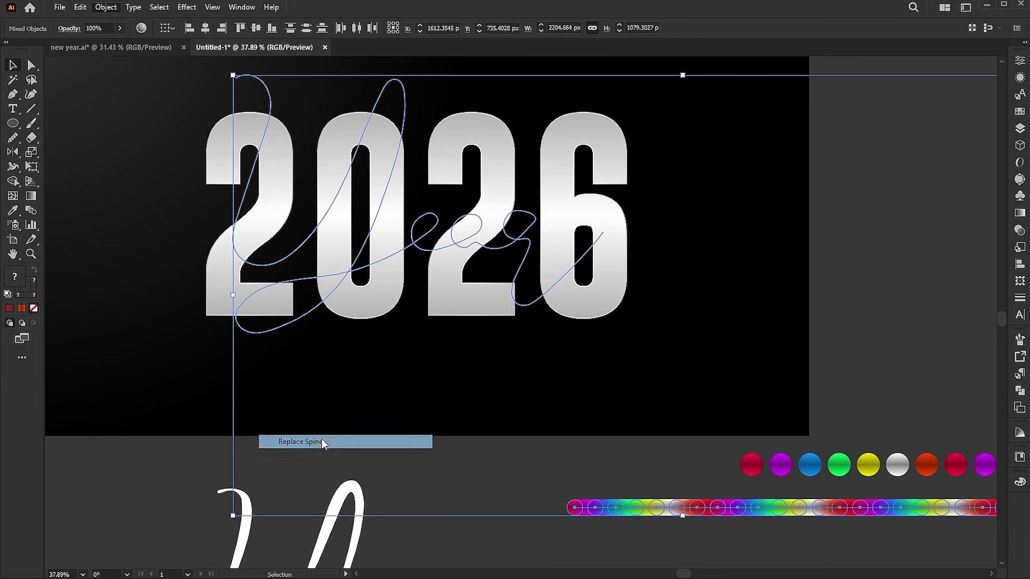
{"action": "left_click", "coordinate": [864, 246]}
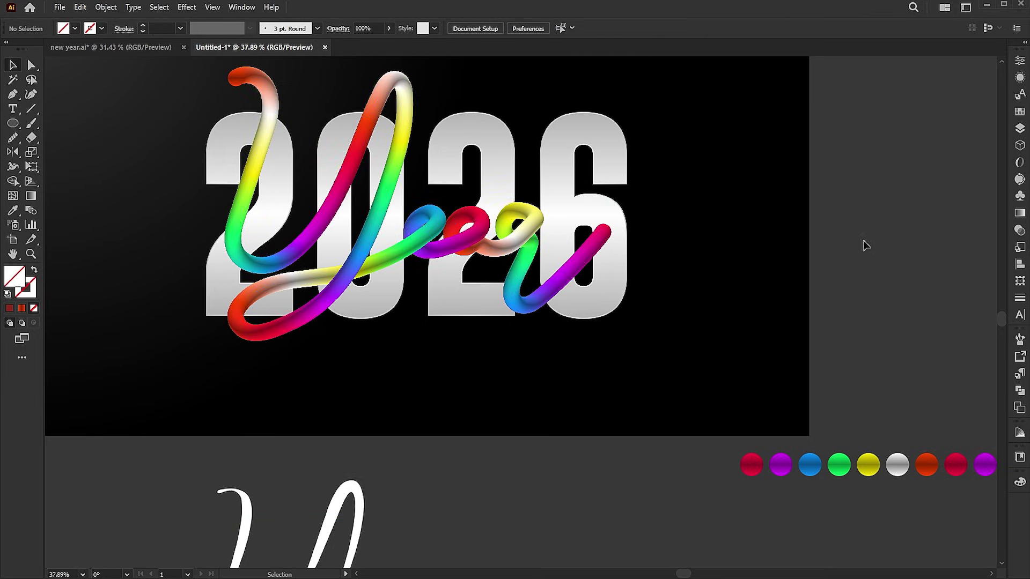
Make an Intertwine object from the 2026 numerals and the rainbow "Year" lettering
{"action": "left_click_drag", "start_coordinate": [683, 224], "coordinate": [736, 335]}
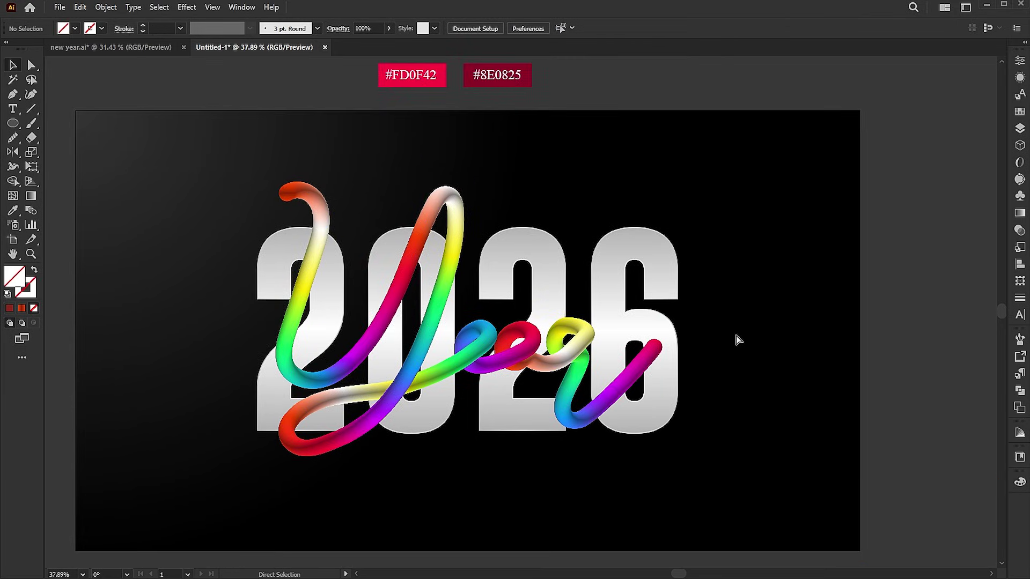
{"action": "key", "text": "ctrl+0"}
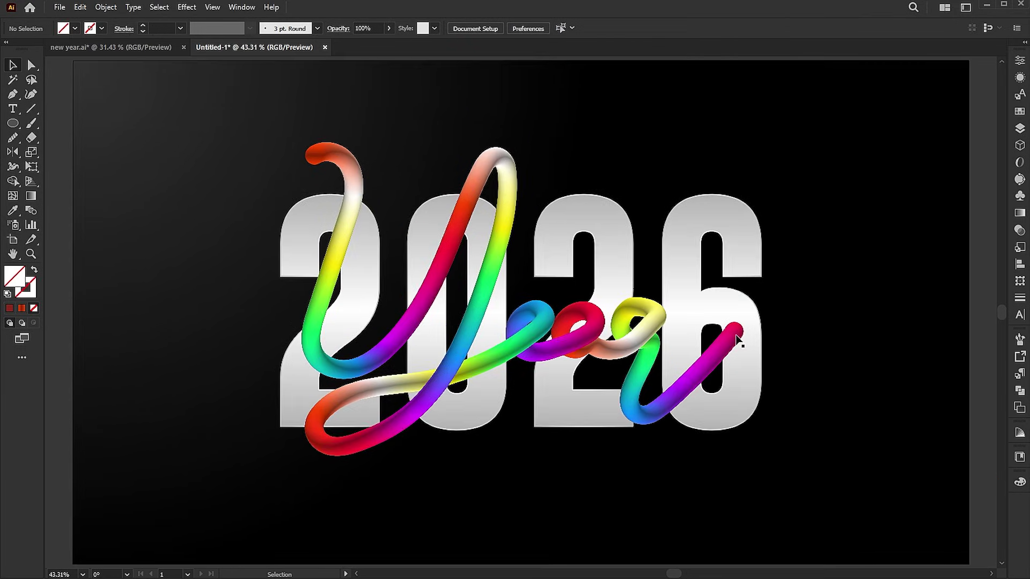
{"action": "left_click", "coordinate": [462, 221]}
{"action": "left_click", "coordinate": [620, 222], "text": "shift"}
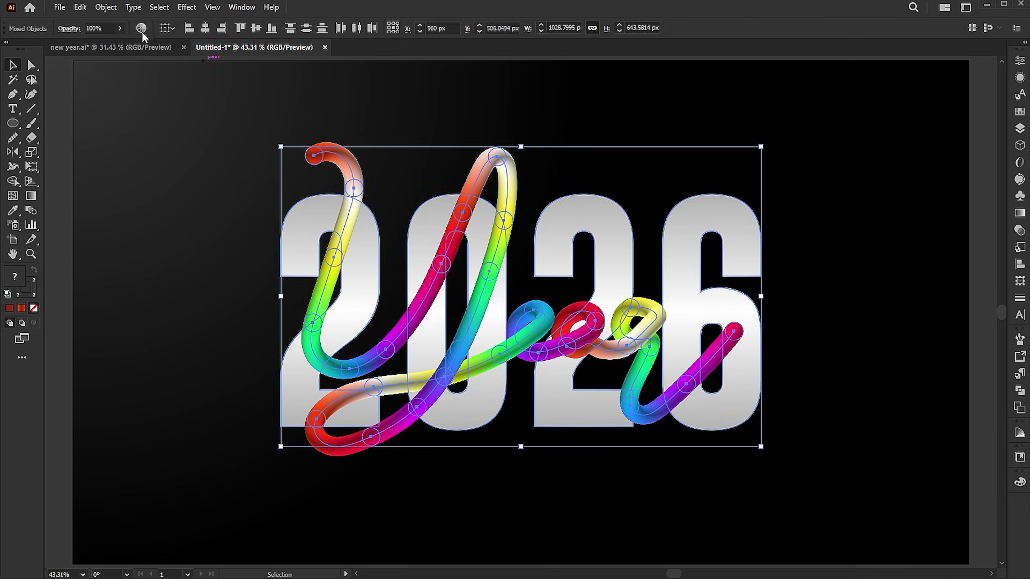
{"action": "left_click", "coordinate": [110, 8]}
{"action": "mouse_move", "coordinate": [241, 362]}
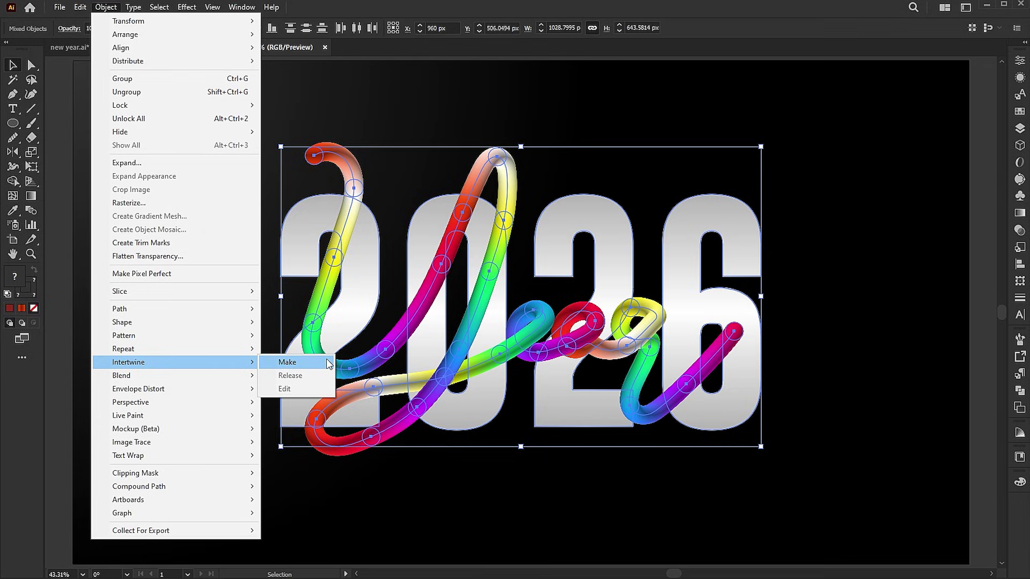
{"action": "left_click", "coordinate": [287, 363]}
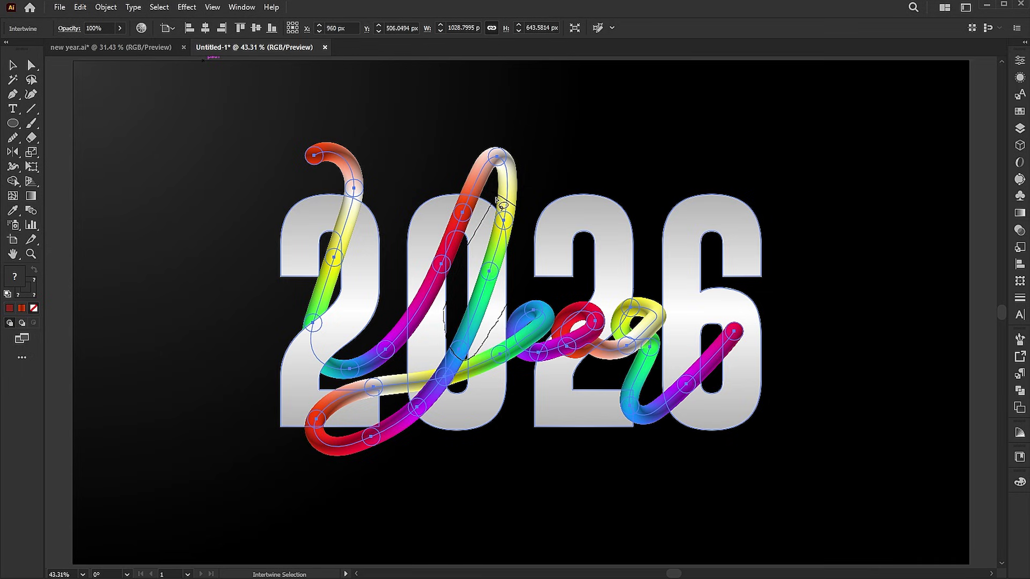
Intertwine the lettering behind the first 2's diagonal, the 0's outer side and the 6's stem, and deselect the result
{"action": "left_click_drag", "start_coordinate": [496, 200], "coordinate": [497, 203]}
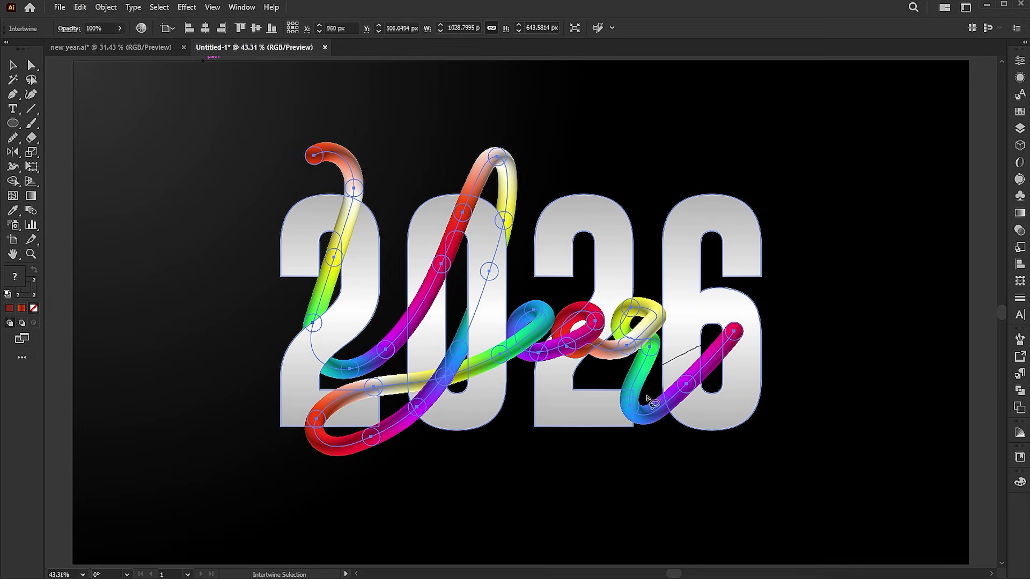
{"action": "left_click_drag", "start_coordinate": [718, 357], "coordinate": [721, 356]}
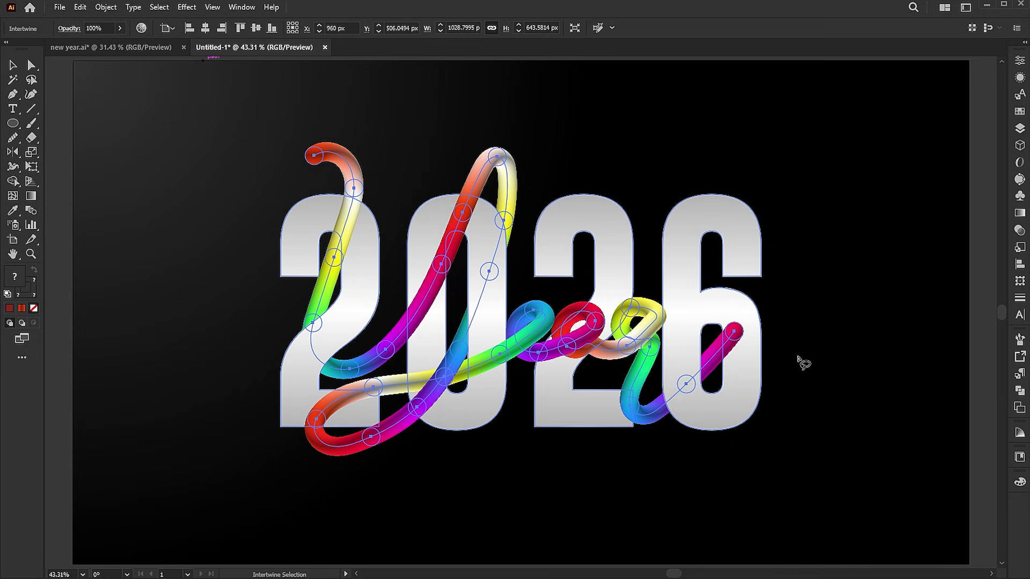
{"action": "left_click", "coordinate": [12, 67]}
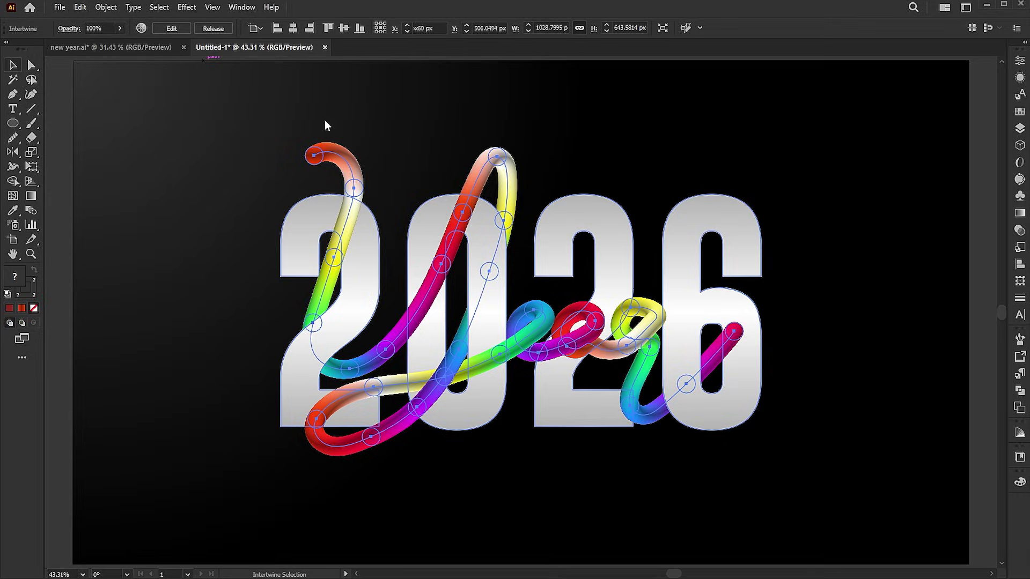
{"action": "left_click", "coordinate": [578, 125]}
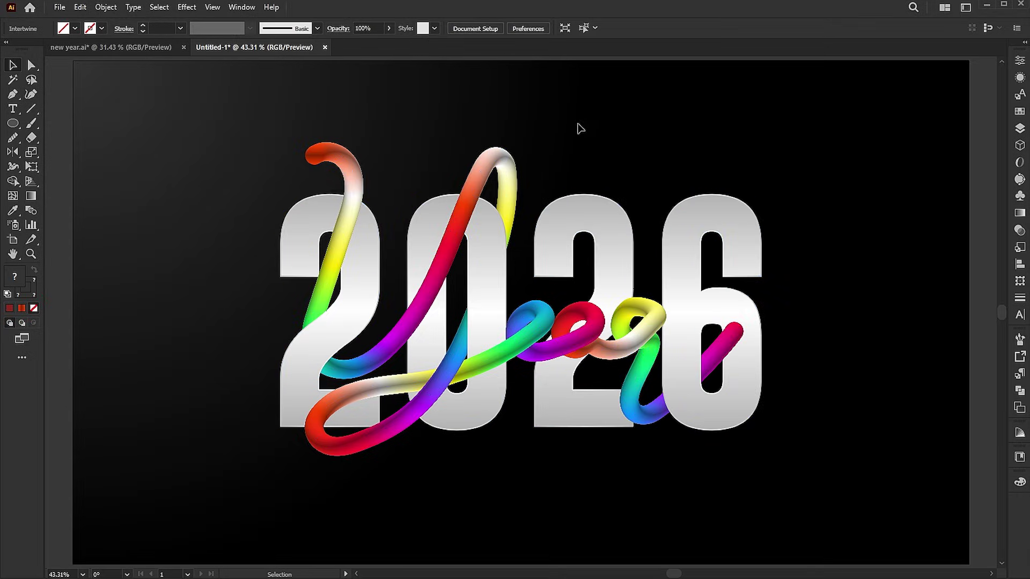
Add a text line reading "Happy" above the last two numerals
{"action": "left_click", "coordinate": [13, 110]}
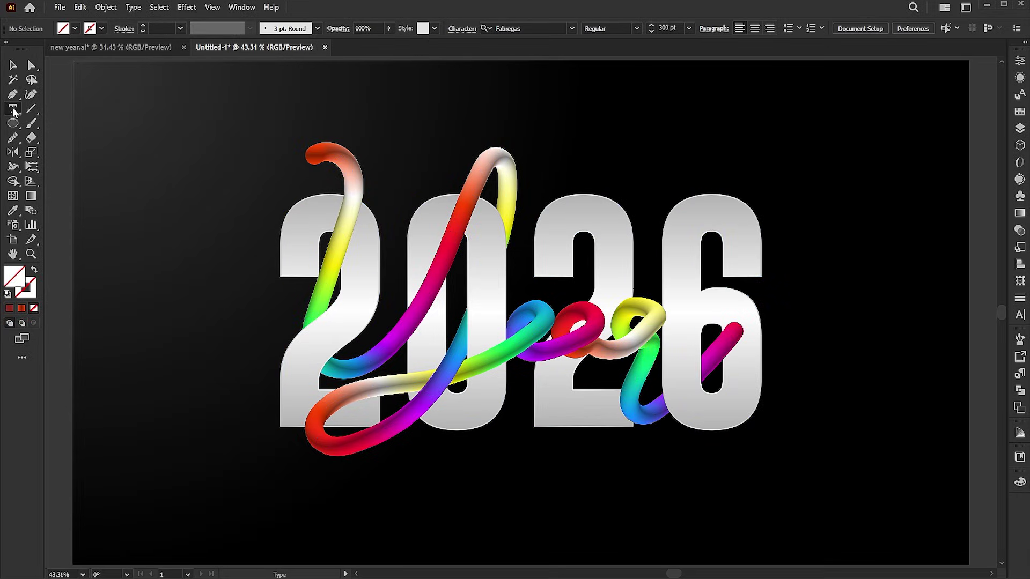
{"action": "left_click", "coordinate": [598, 154]}
{"action": "type", "text": "H"}
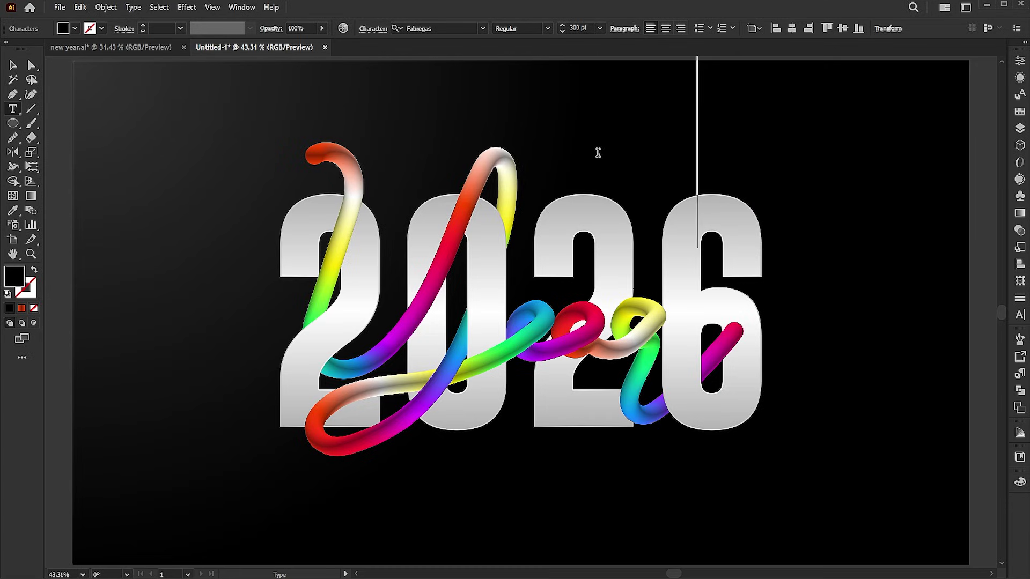
{"action": "type", "text": "appy"}
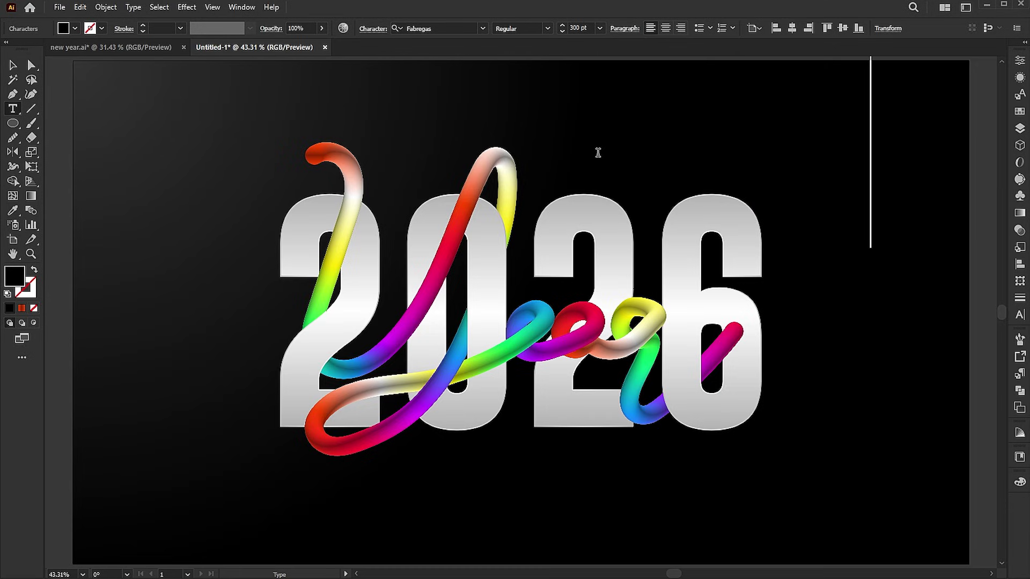
Set the "Happy" text's fill to white FFFFFF and its font to PirulenRg-Regular
{"action": "key", "text": "ctrl+a"}
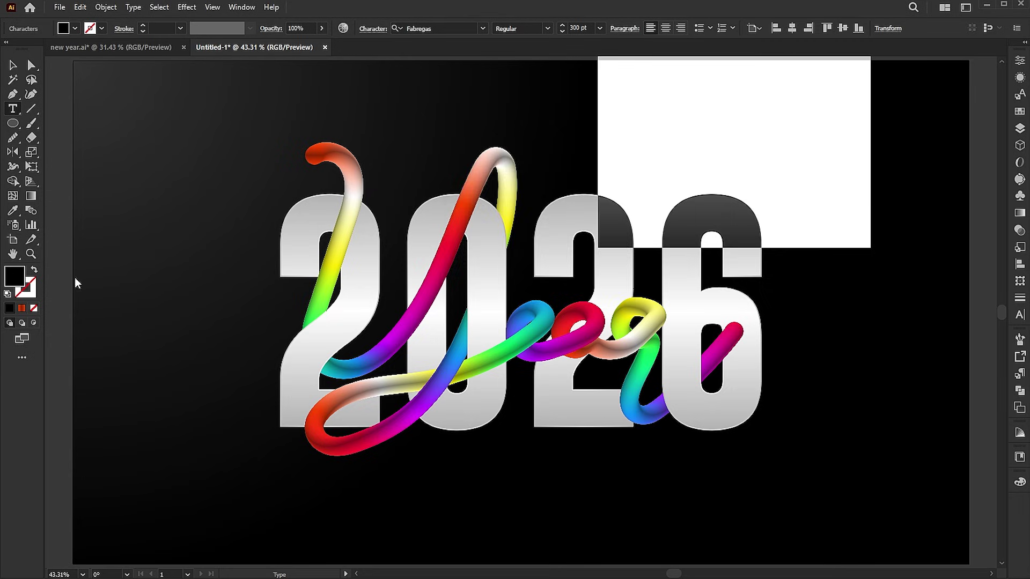
{"action": "double_click", "coordinate": [23, 282]}
{"action": "left_click", "coordinate": [459, 114]}
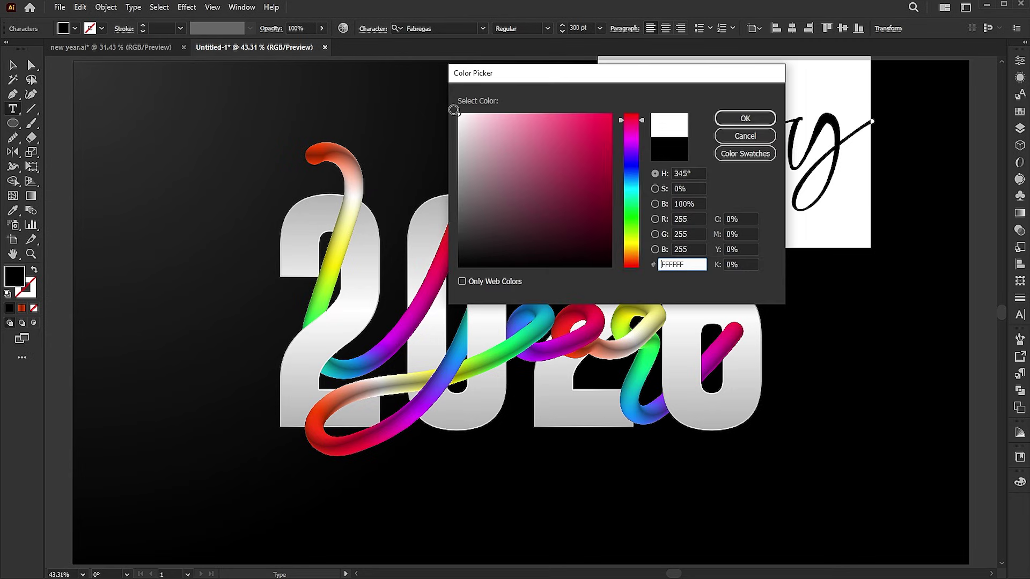
{"action": "left_click", "coordinate": [725, 115]}
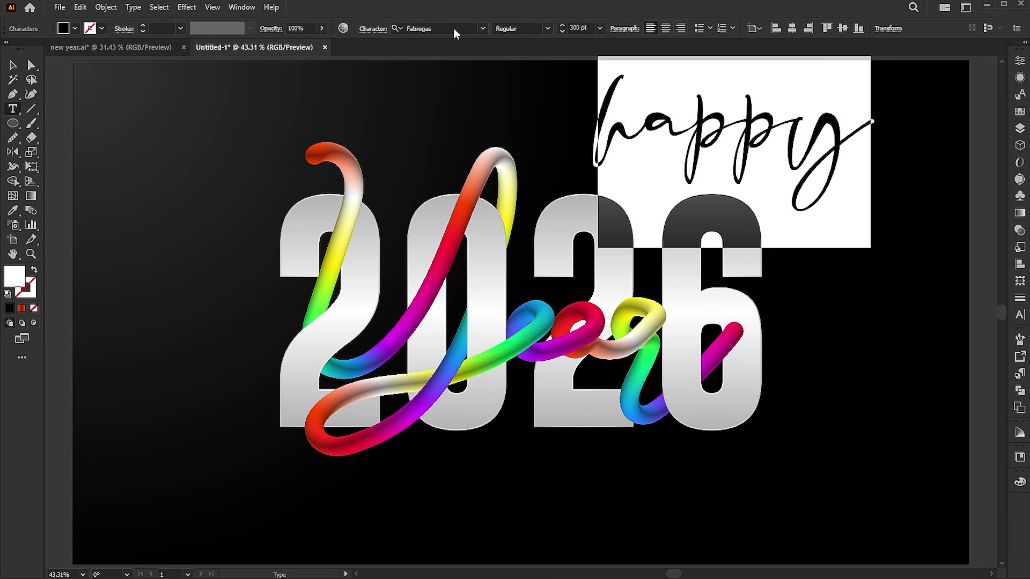
{"action": "left_click", "coordinate": [482, 29]}
{"action": "left_click", "coordinate": [465, 127]}
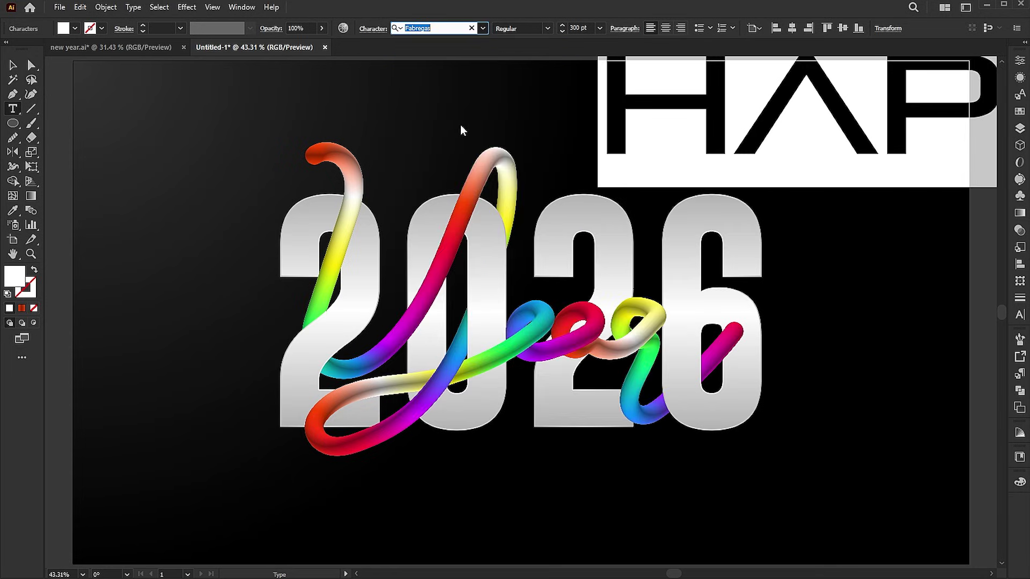
Shrink the text to about 89 pt above the last two numerals and extend it to read "HAPPY NEW"
{"action": "left_click", "coordinate": [13, 65]}
{"action": "left_click_drag", "start_coordinate": [604, 155], "coordinate": [492, 184]}
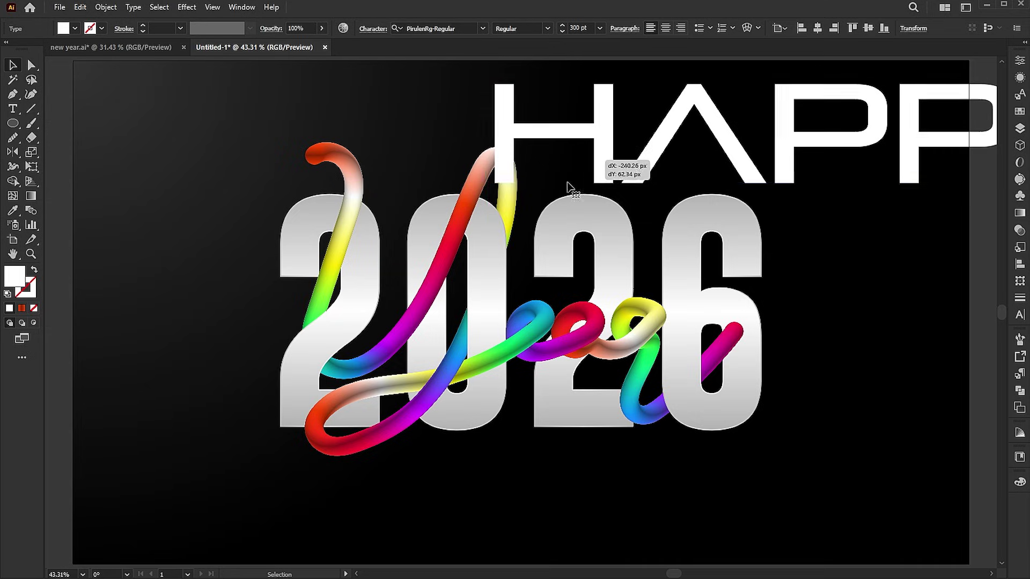
{"action": "left_click_drag", "start_coordinate": [485, 64], "coordinate": [663, 119]}
{"action": "left_click_drag", "start_coordinate": [857, 139], "coordinate": [671, 152]}
{"action": "type", "text": "t"}
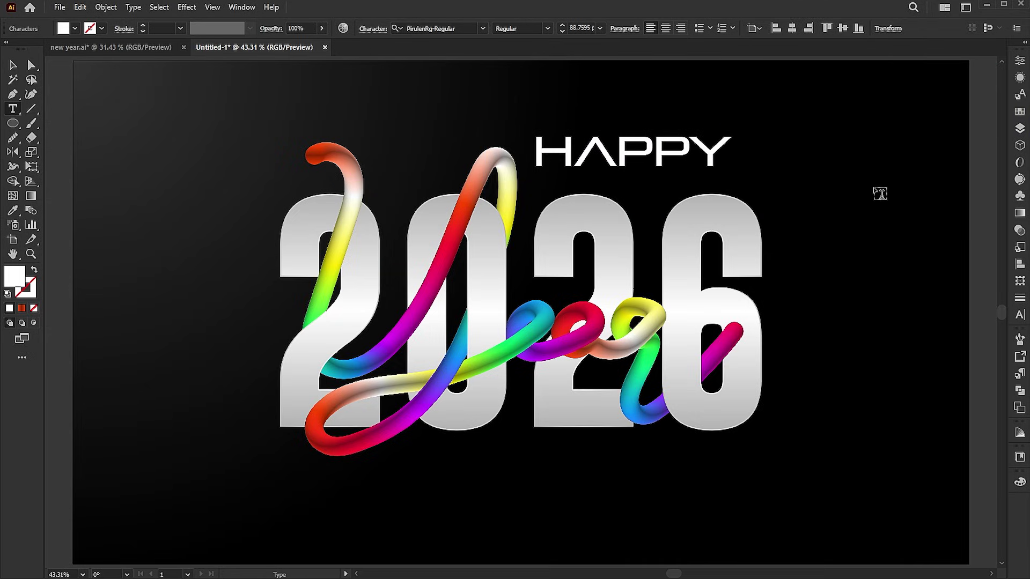
{"action": "type", "text": "NEW"}
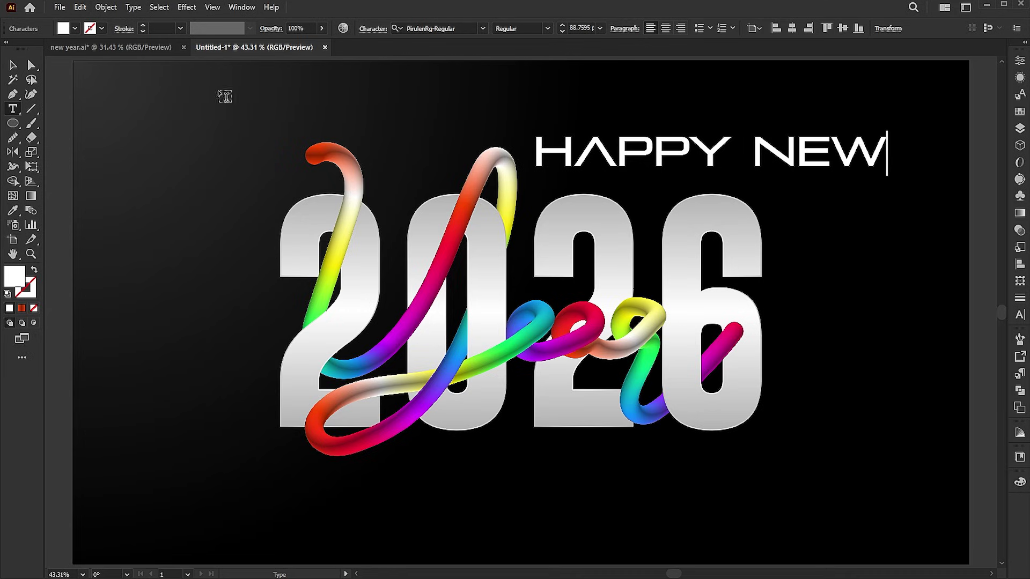
{"action": "key", "text": "Escape"}
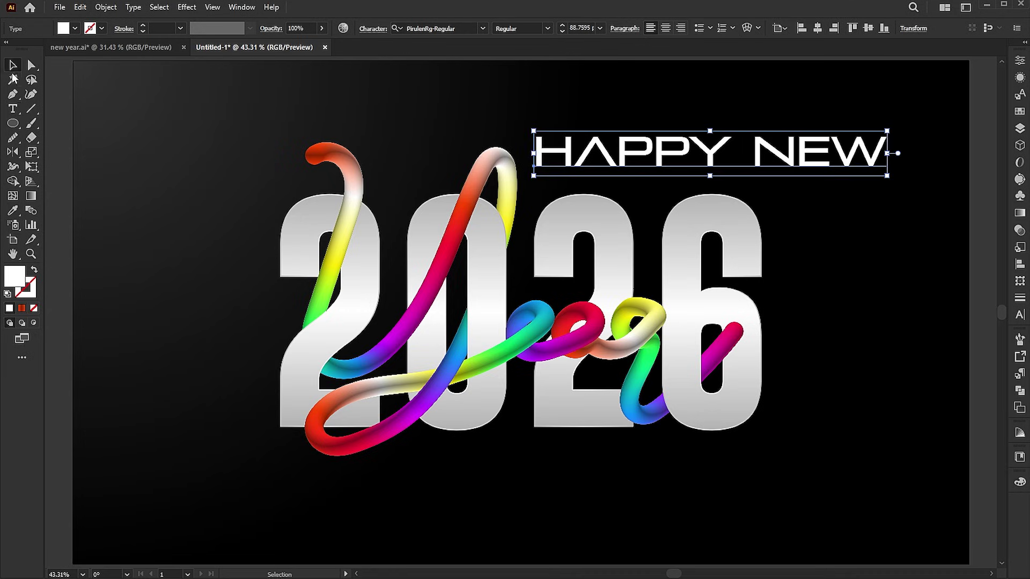
Give the "HAPPY NEW" text a white stroke and scale it down to about 37 pt
{"action": "left_click", "coordinate": [18, 299]}
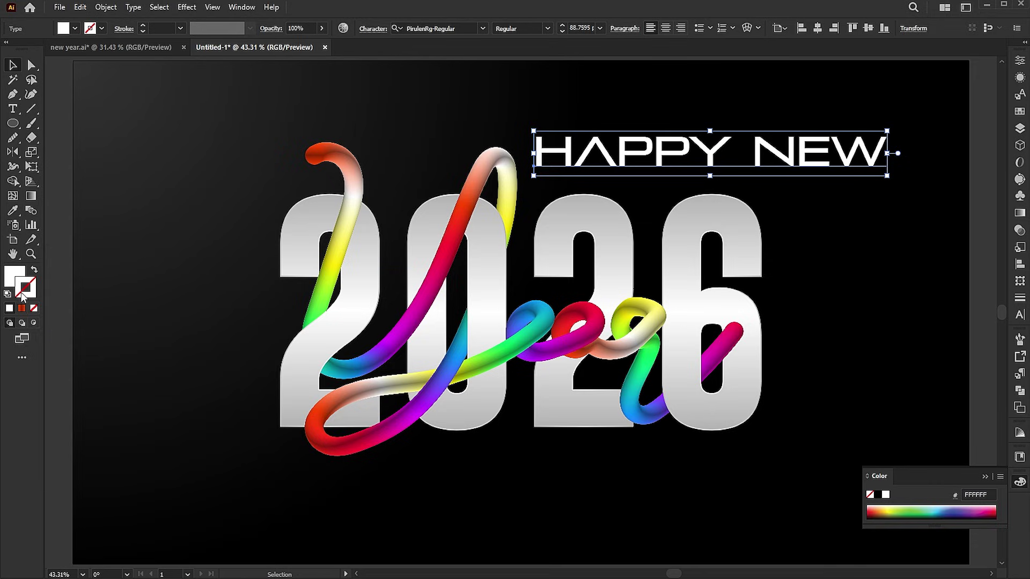
{"action": "left_click", "coordinate": [161, 26]}
{"action": "scroll", "coordinate": [161, 26], "scroll_direction": "up", "scroll_amount": 2}
{"action": "left_click_drag", "start_coordinate": [889, 134], "coordinate": [683, 157]}
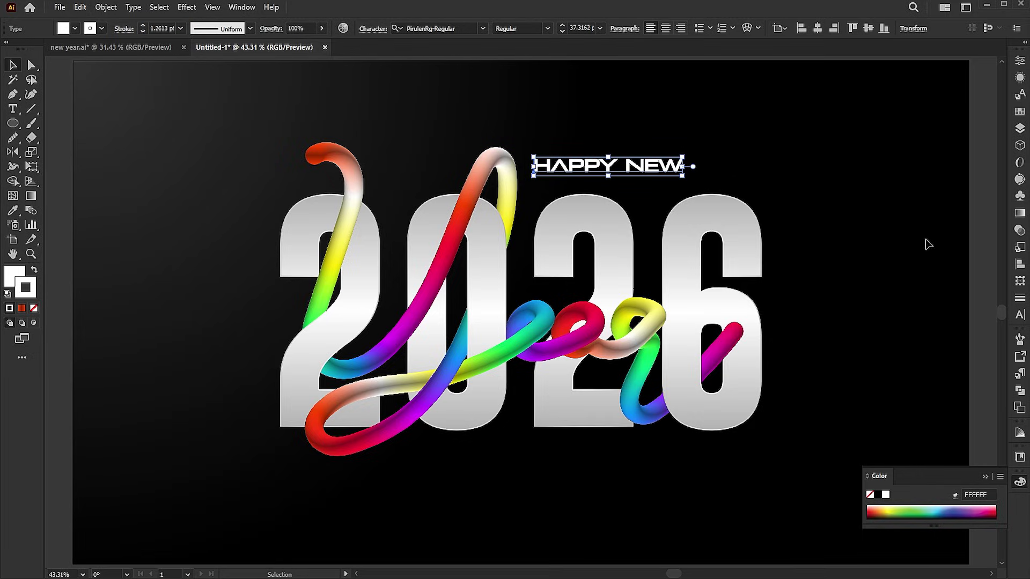
Set the tracking of the "HAPPY NEW" text to 400 after trying 200
{"action": "left_click", "coordinate": [1017, 316]}
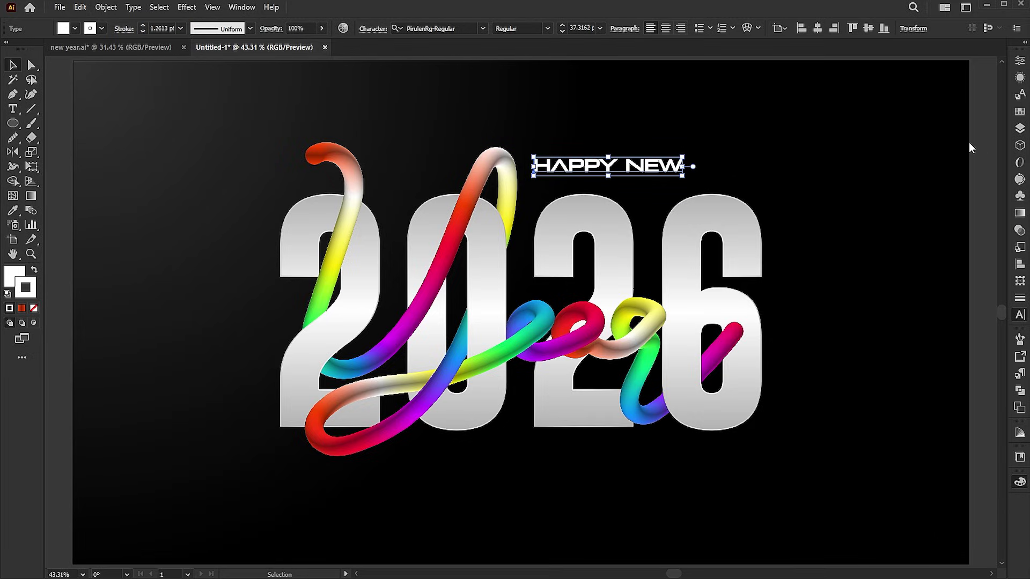
{"action": "key", "text": "ctrl+t"}
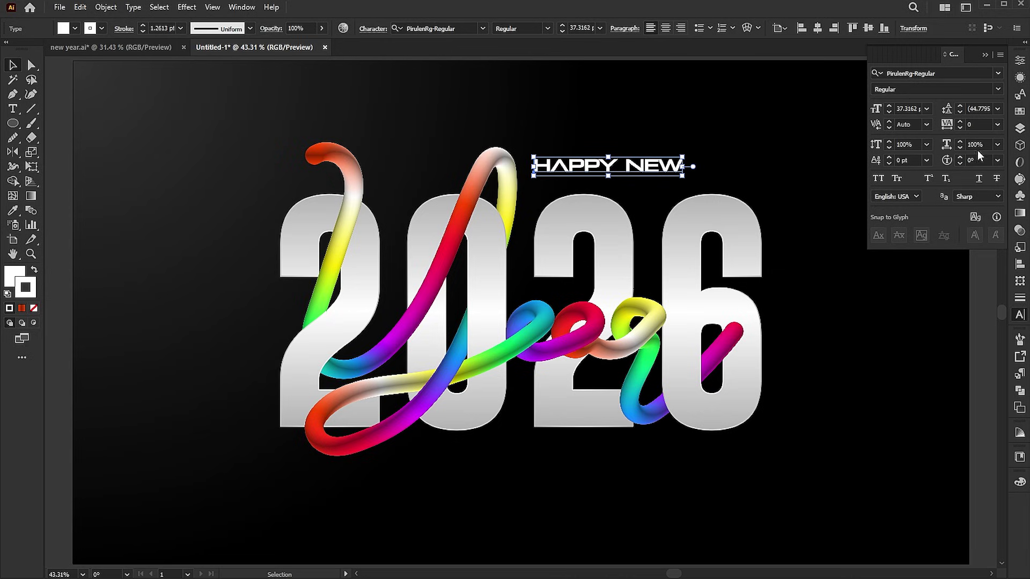
{"action": "left_click", "coordinate": [973, 124]}
{"action": "type", "text": "200"}
{"action": "key", "text": "Return"}
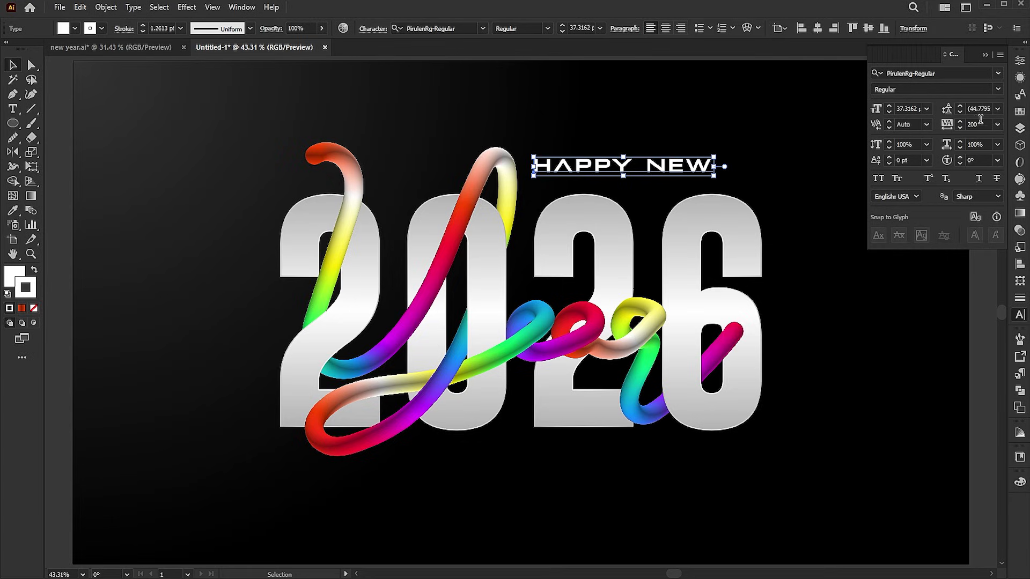
{"action": "left_click", "coordinate": [980, 124]}
{"action": "type", "text": "400"}
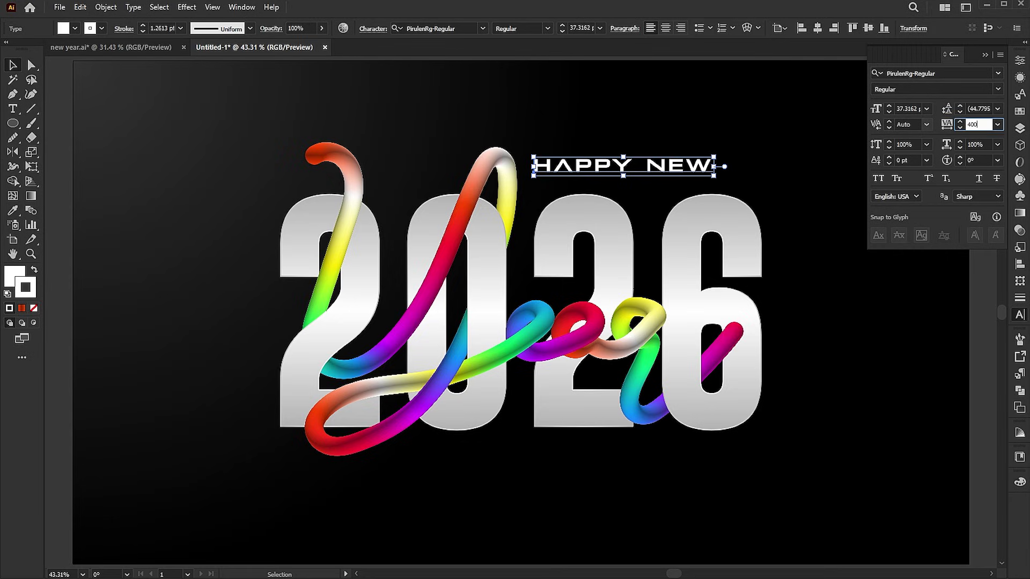
{"action": "key", "text": "Return"}
{"action": "left_click", "coordinate": [985, 54]}
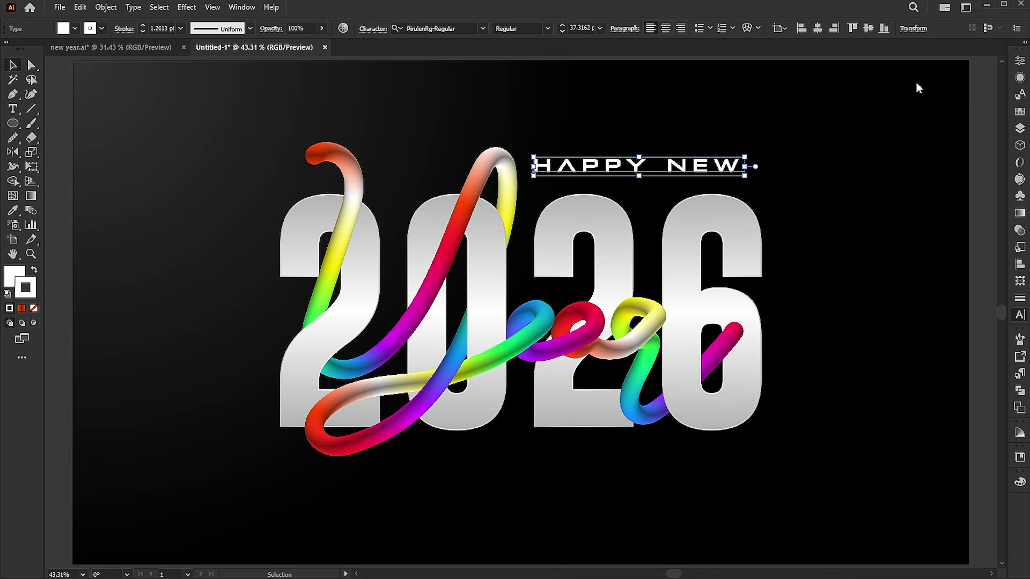
Scale "HAPPY NEW" to about 36 pt just above the numerals and duplicate it below them, changing the copy to "BY LEARN CREATIVE"
{"action": "left_click_drag", "start_coordinate": [748, 156], "coordinate": [691, 383]}
{"action": "left_click_drag", "start_coordinate": [690, 453], "coordinate": [687, 458]}
{"action": "key", "text": "t"}
{"action": "left_click", "coordinate": [756, 452]}
{"action": "key", "text": "ctrl+a"}
{"action": "type", "text": "BY "}
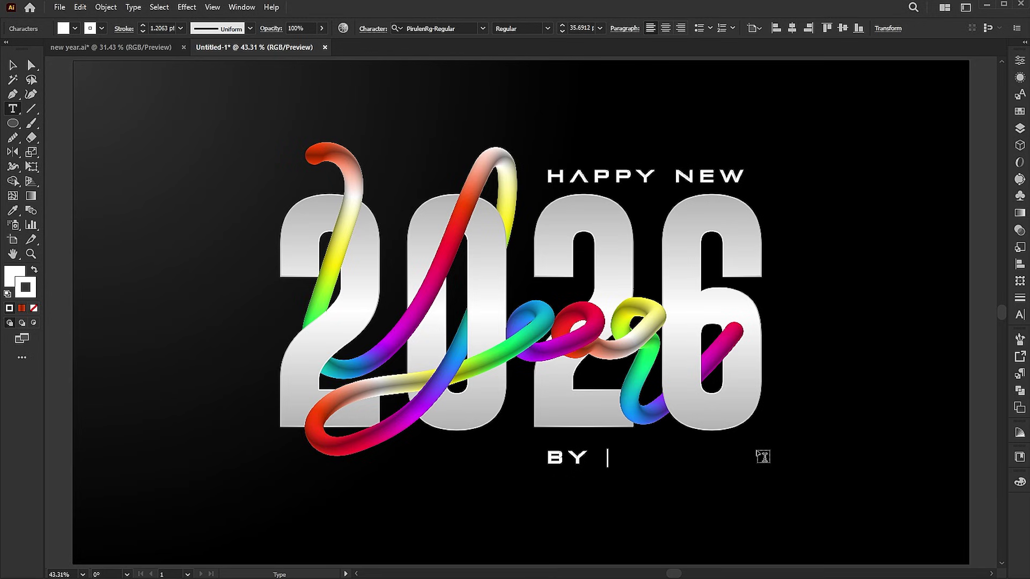
{"action": "type", "text": "LEARN CREATIVE"}
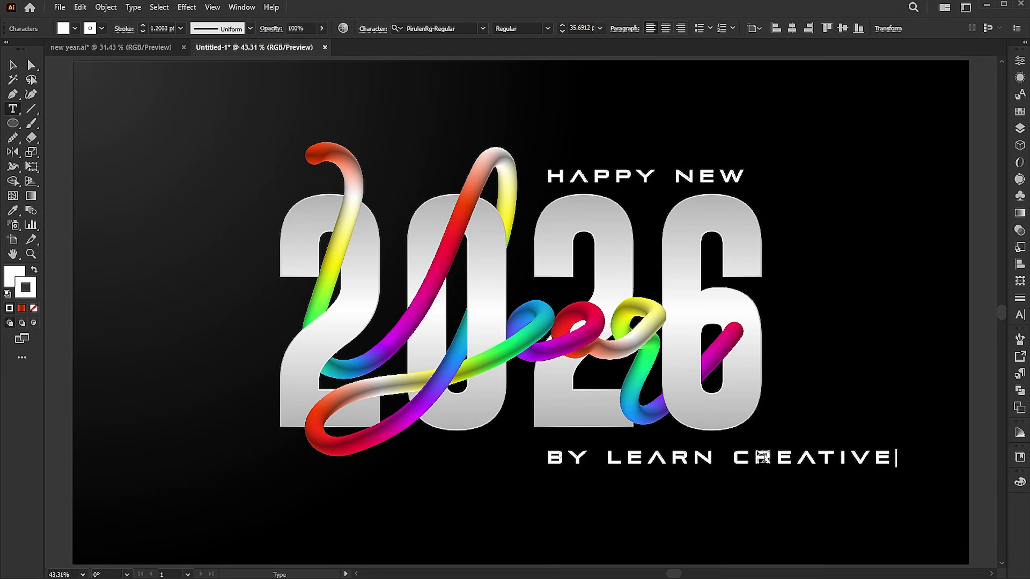
{"action": "key", "text": "Escape"}
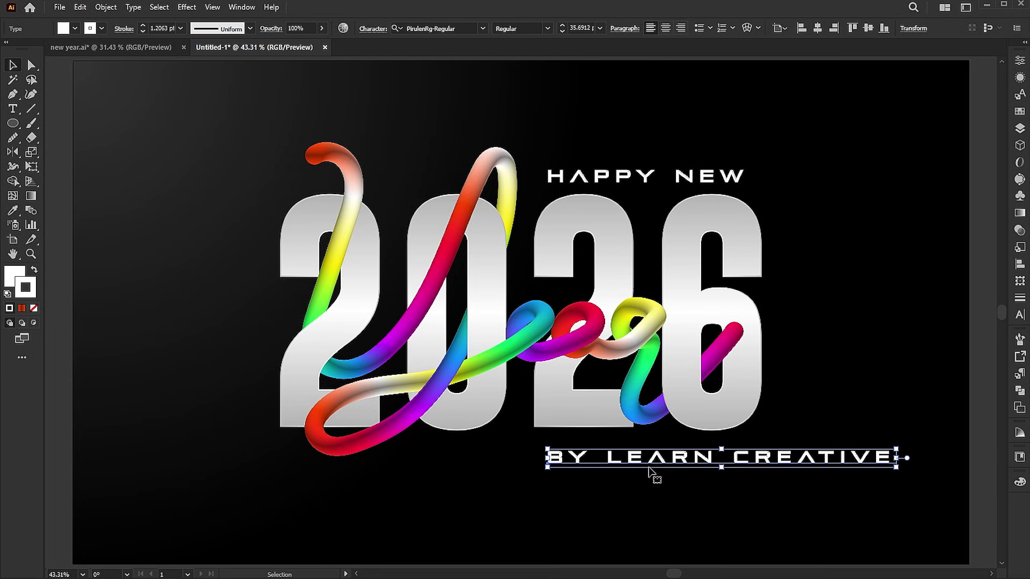
Move the "BY LEARN CREATIVE" line close under the numerals, scale it slightly to align with the 6's outer edge, and deselect it
{"action": "left_click_drag", "start_coordinate": [665, 462], "coordinate": [536, 452]}
{"action": "left_click_drag", "start_coordinate": [762, 441], "coordinate": [762, 434]}
{"action": "left_click", "coordinate": [812, 403]}
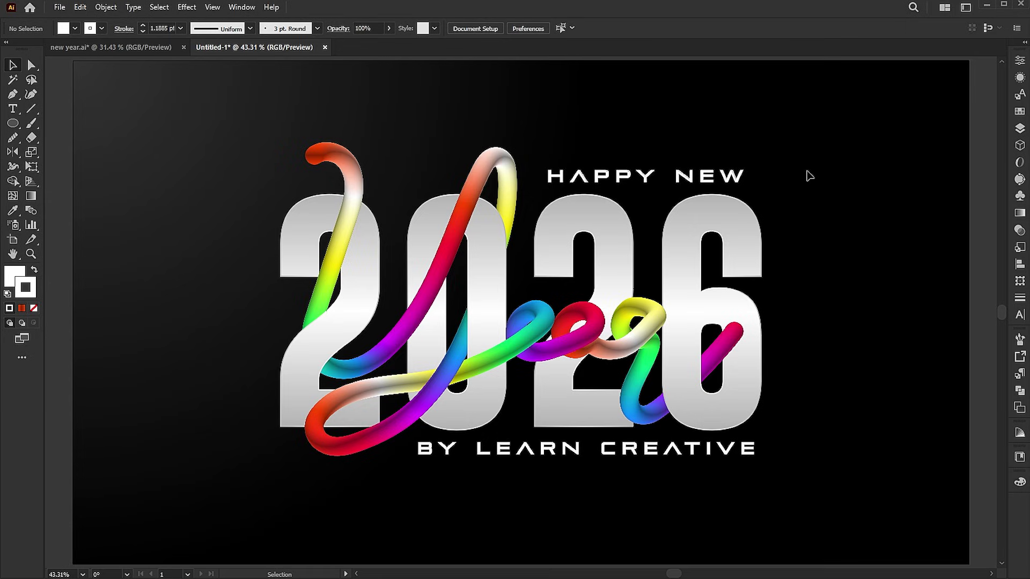
Select the numerals, lettering and text and recolor them by rotating the linked hues so the orange-red becomes magenta
{"action": "left_click_drag", "start_coordinate": [795, 135], "coordinate": [260, 490]}
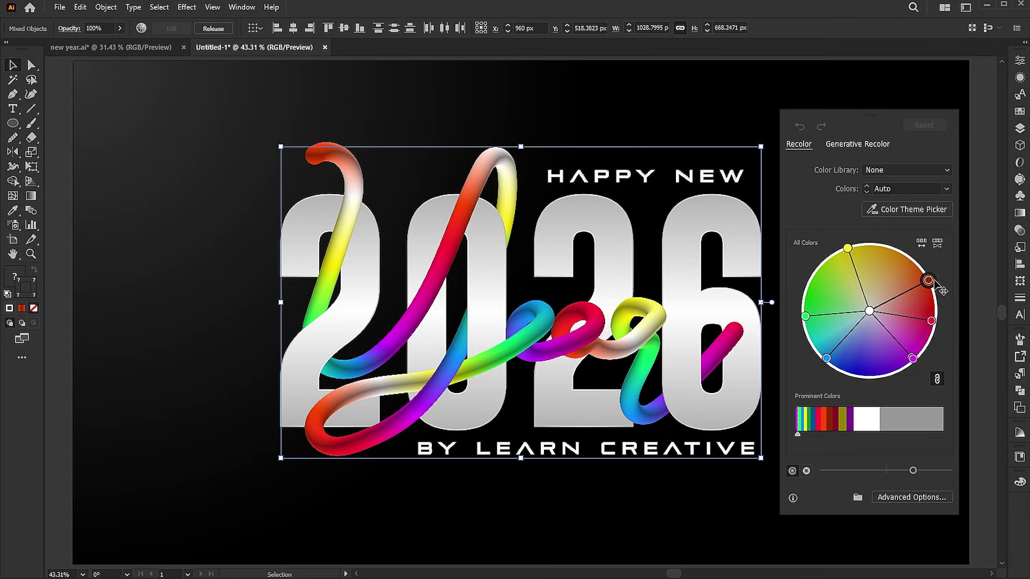
{"action": "left_click_drag", "start_coordinate": [936, 286], "coordinate": [931, 342]}
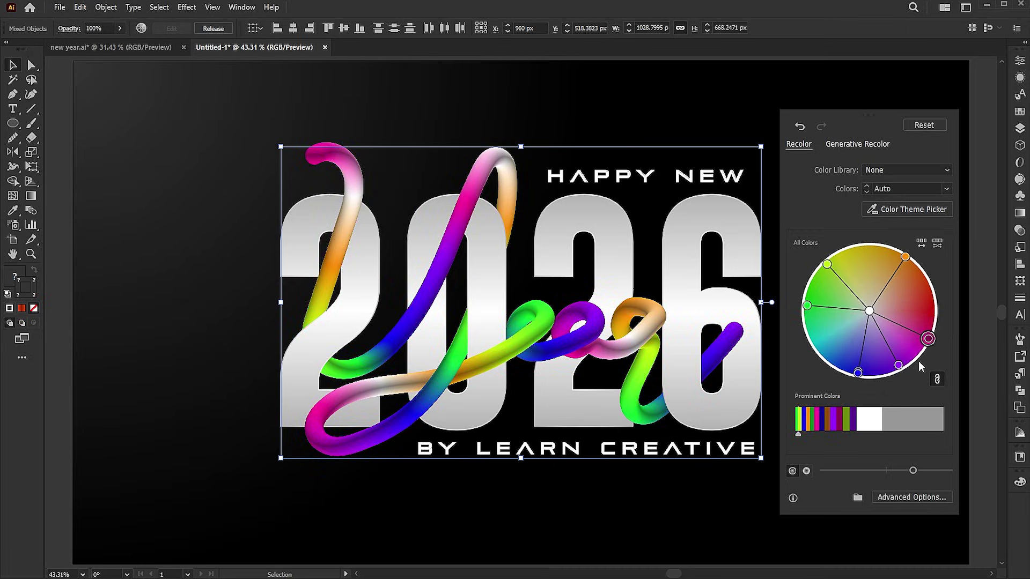